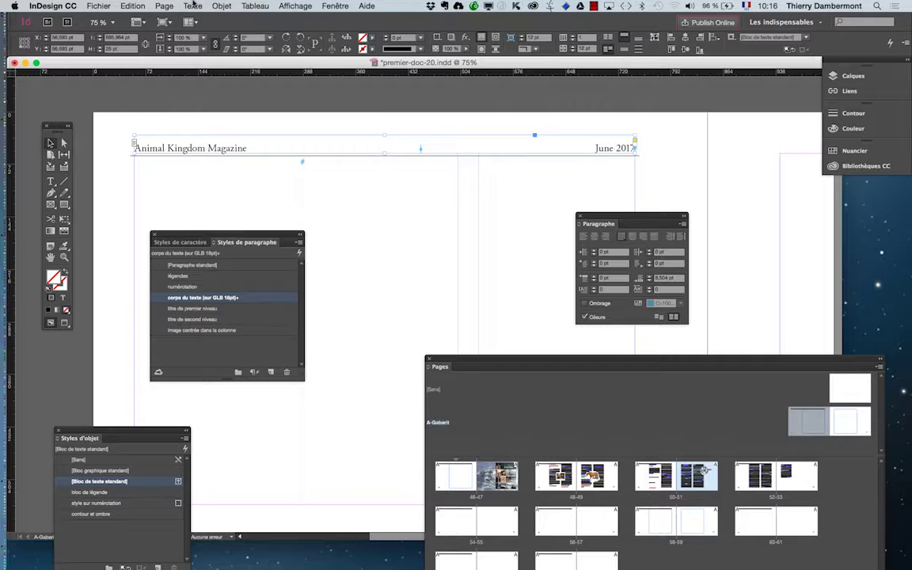
Change the font of the master page's header text to Geneva.
click(194, 5)
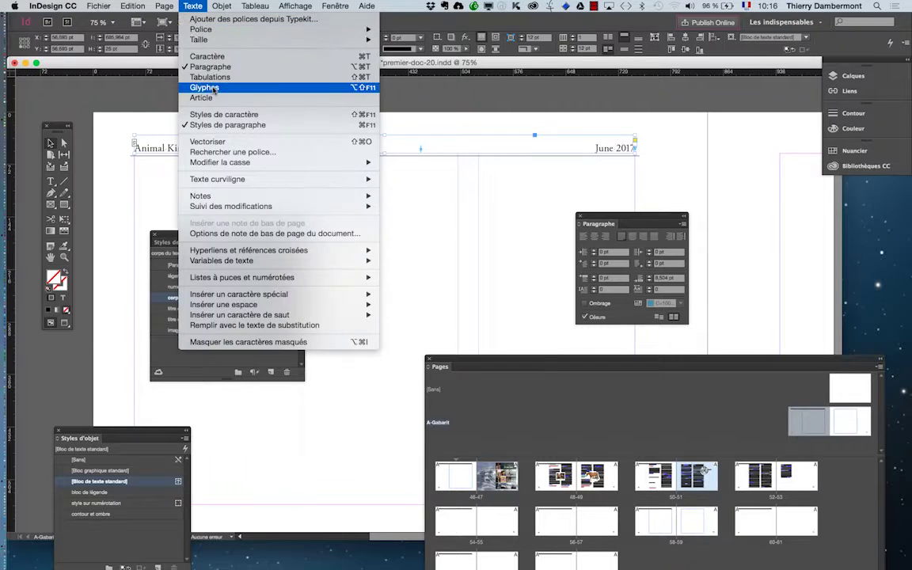
click(333, 57)
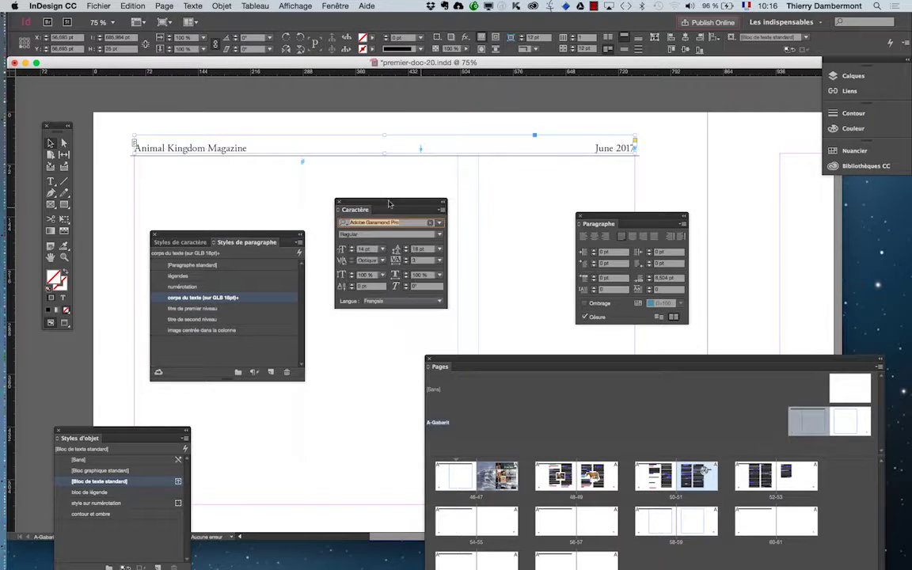
drag(377, 197, 369, 103)
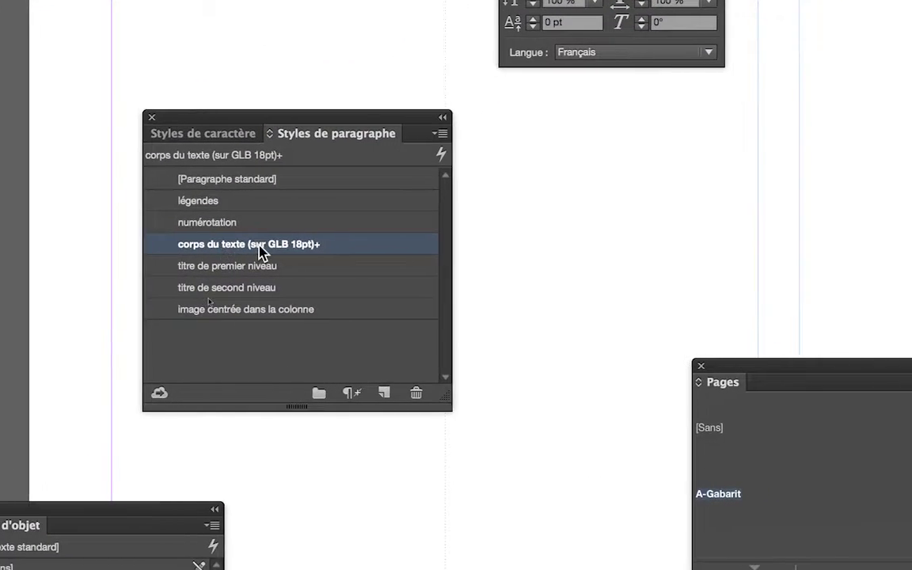
mouse_move(261, 251)
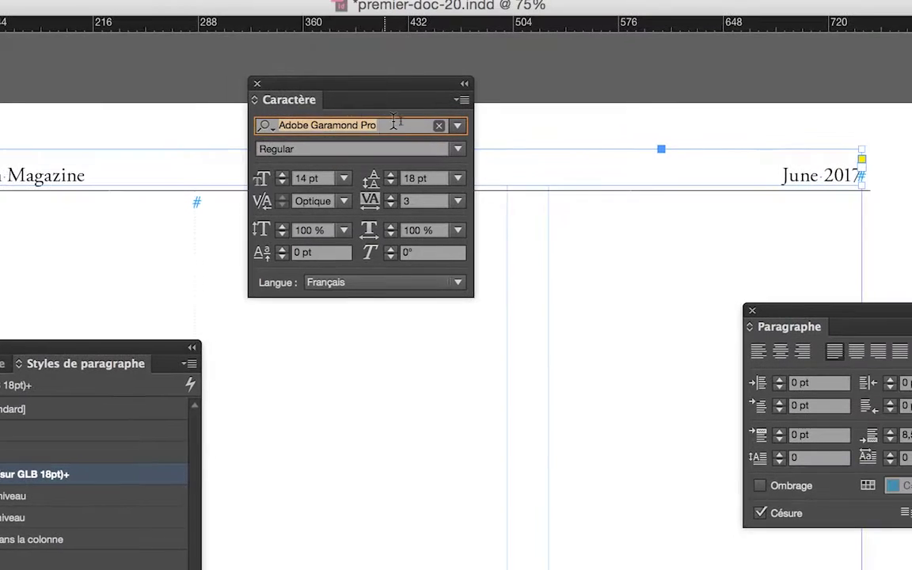
click(463, 94)
text(Geneva)
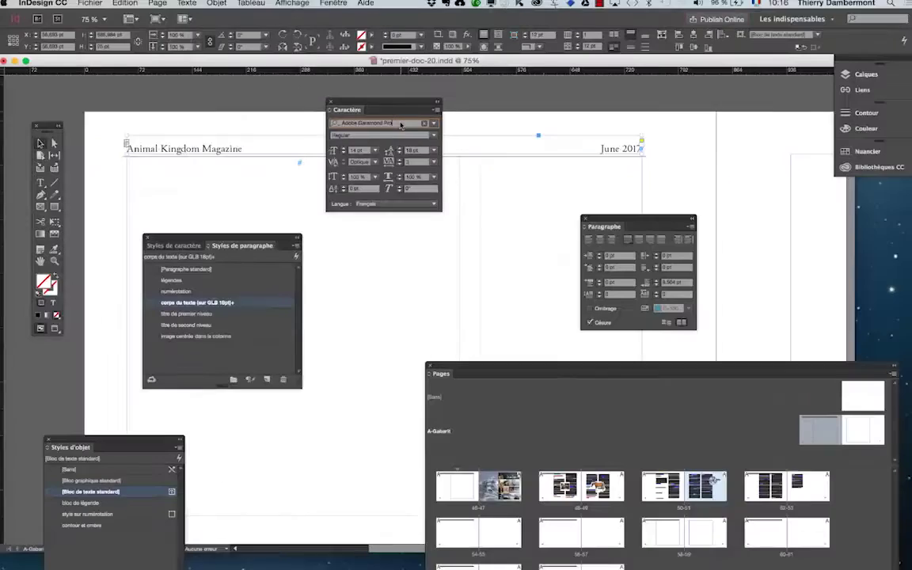
key(Return)
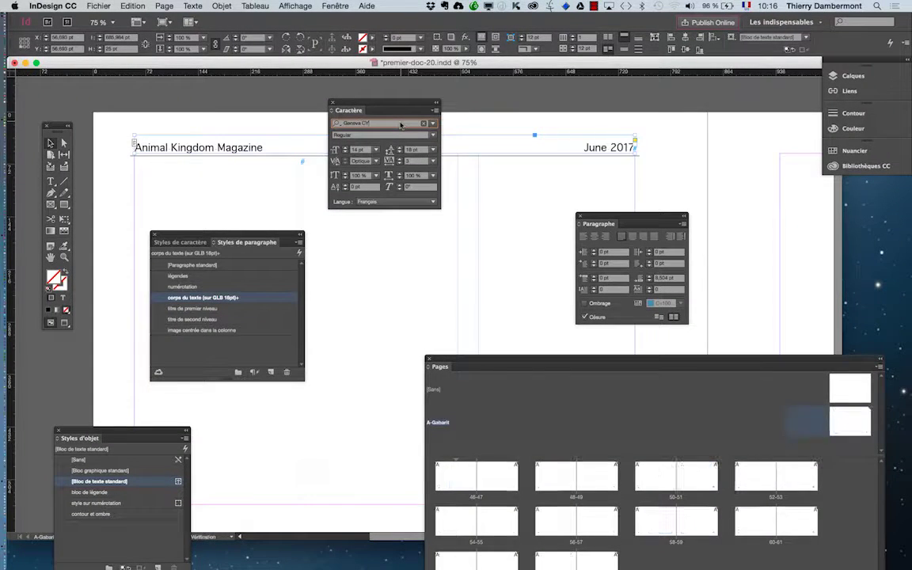
key(Down)
key(Up)
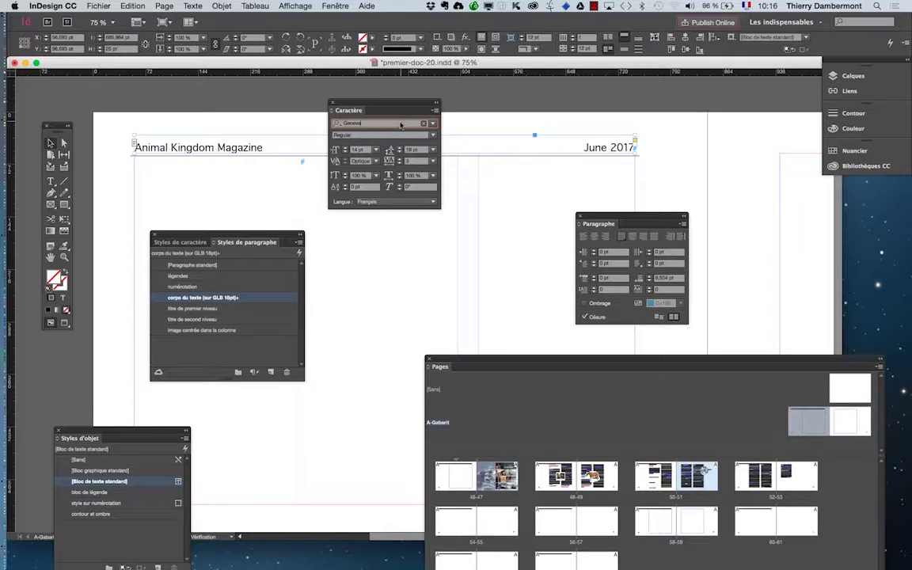
key(ctrl+z)
Reduce the header text's font size to 11 pt and dismiss the character settings.
drag(345, 103, 394, 175)
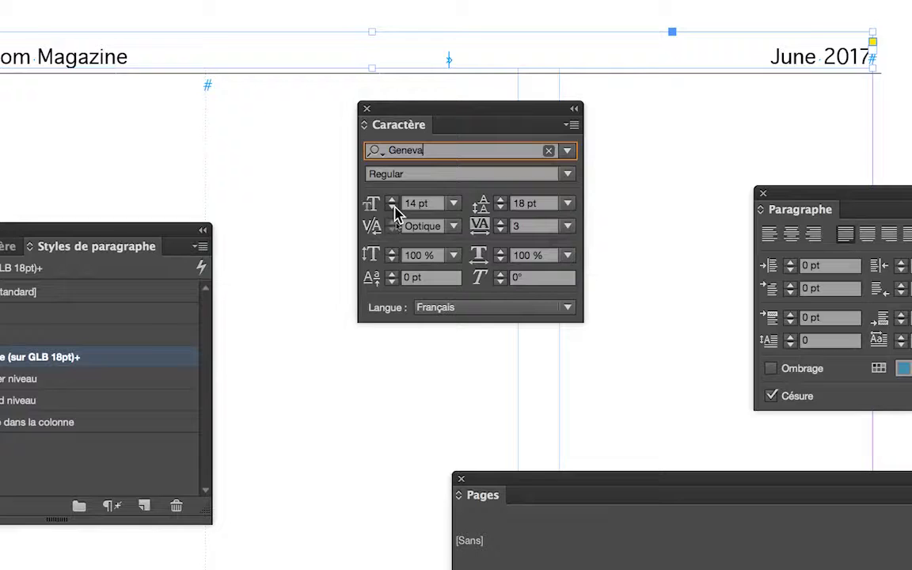
click(392, 207)
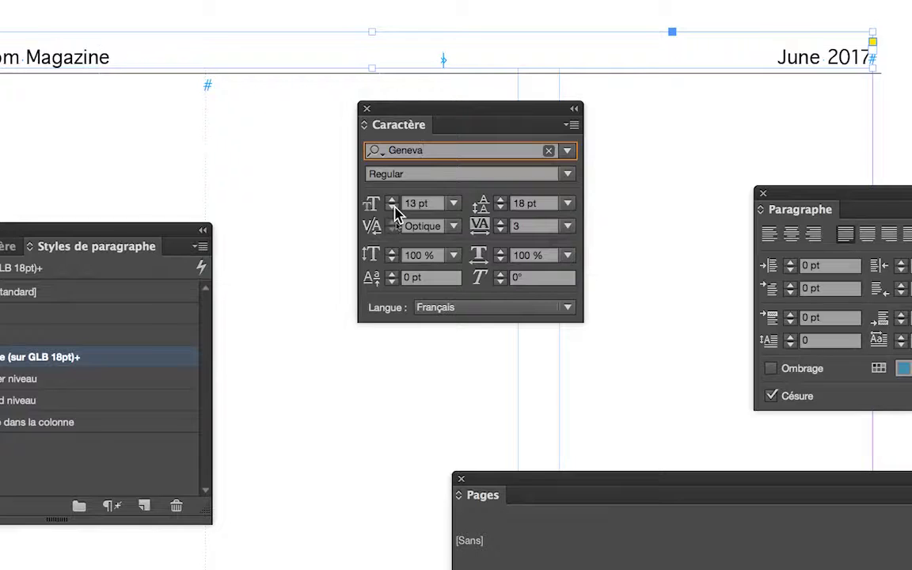
click(392, 208)
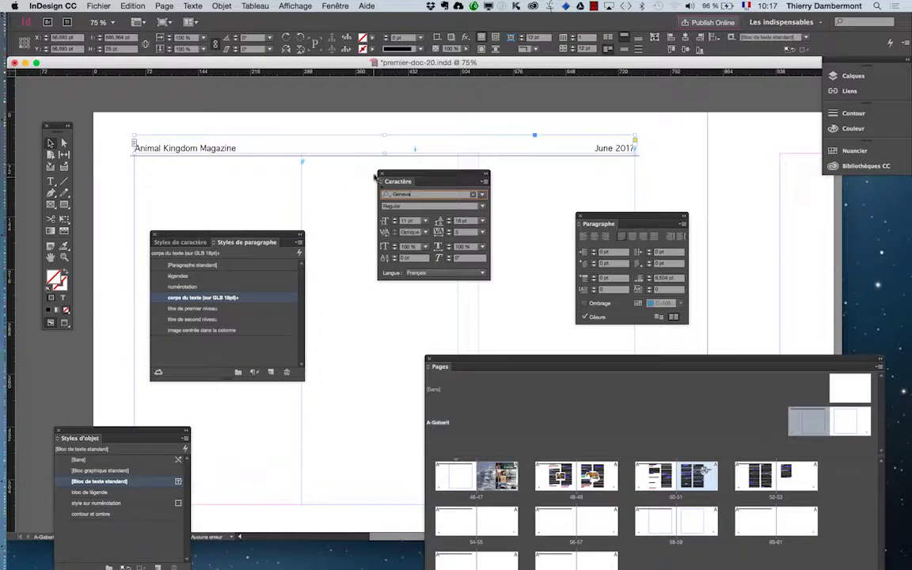
click(381, 172)
Start a new paragraph style from the "Animal Kingdom Magazine" header text and name it "bandeau supérieur".
drag(585, 216, 419, 216)
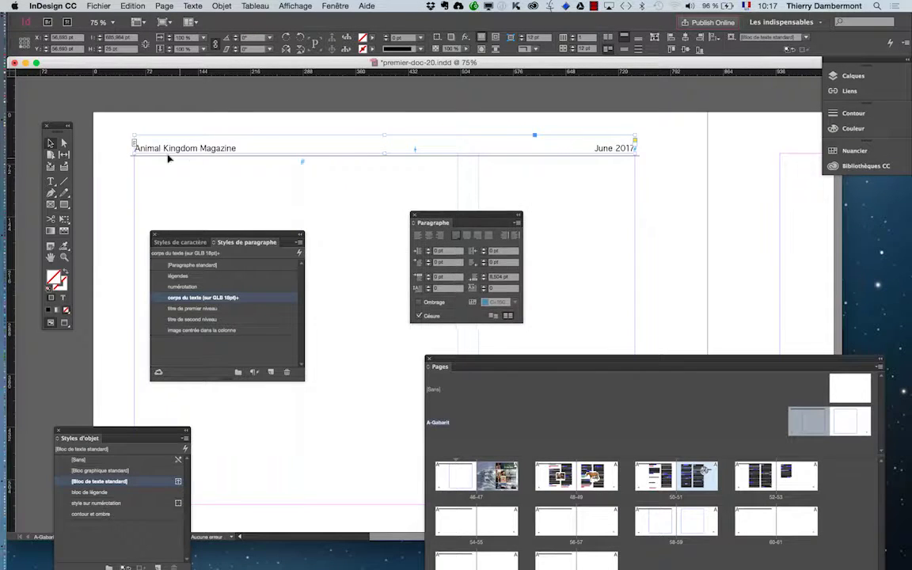
click(50, 182)
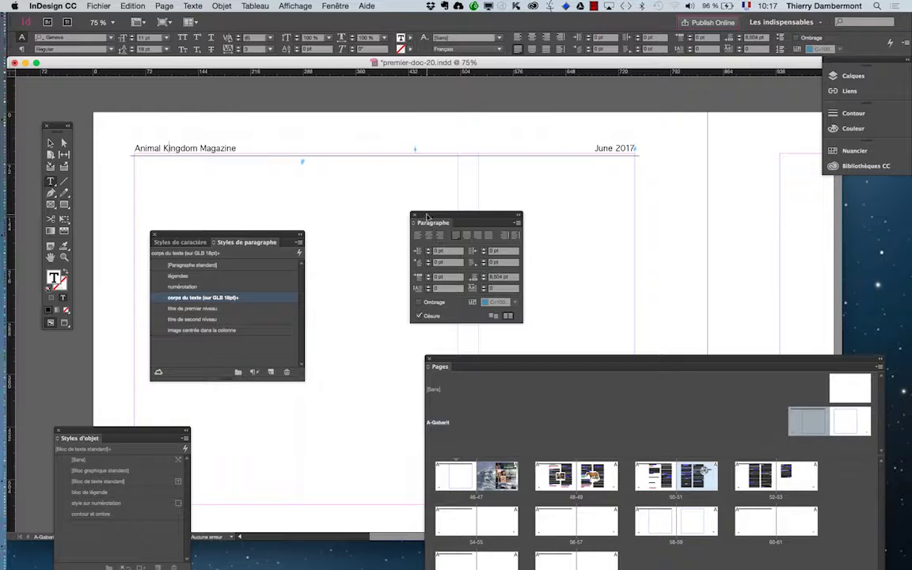
drag(427, 216, 462, 208)
key(super+equal)
key(super+equal)
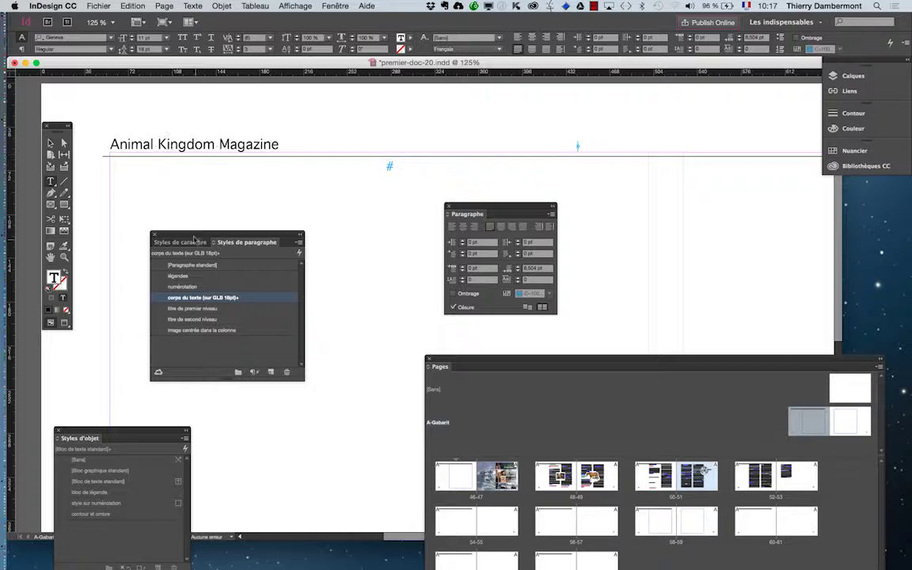
drag(195, 237, 216, 173)
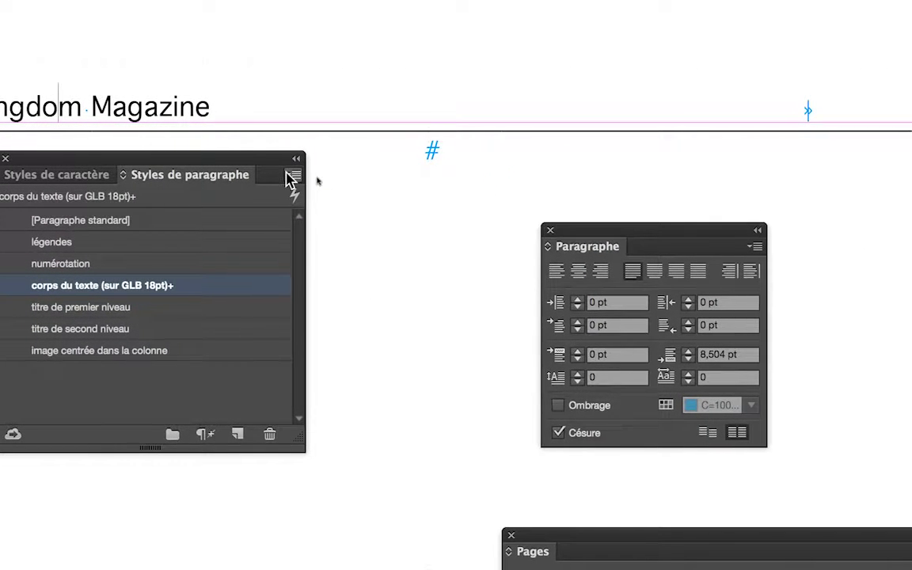
click(291, 176)
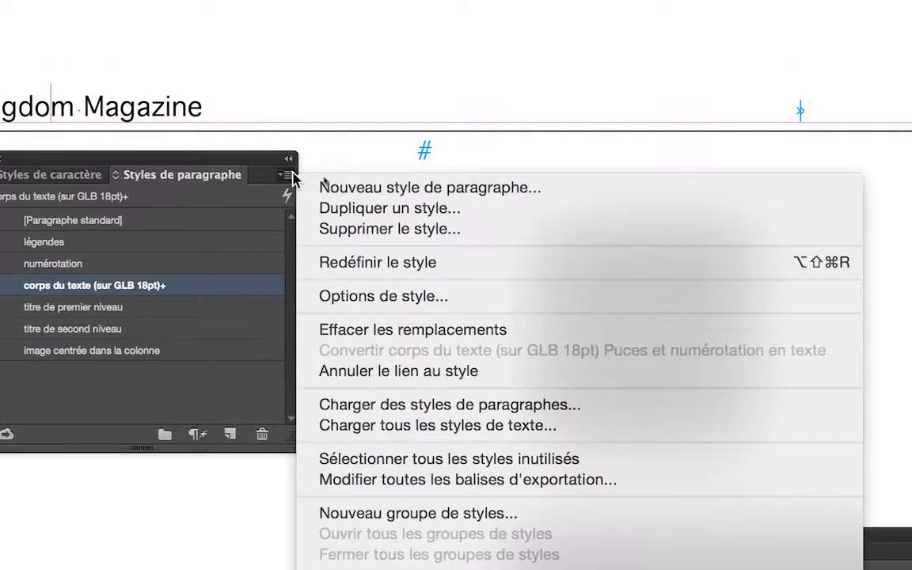
click(301, 177)
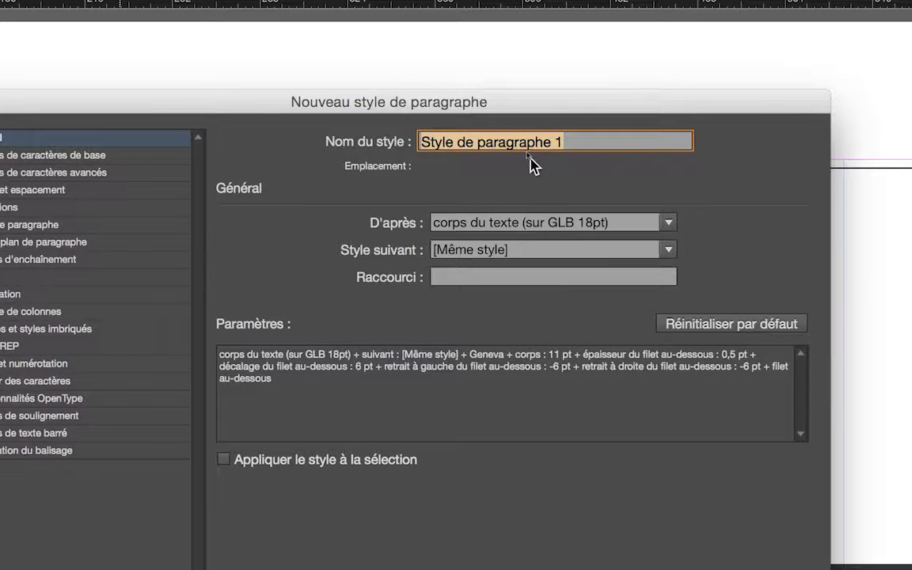
text(bandeau supérie)
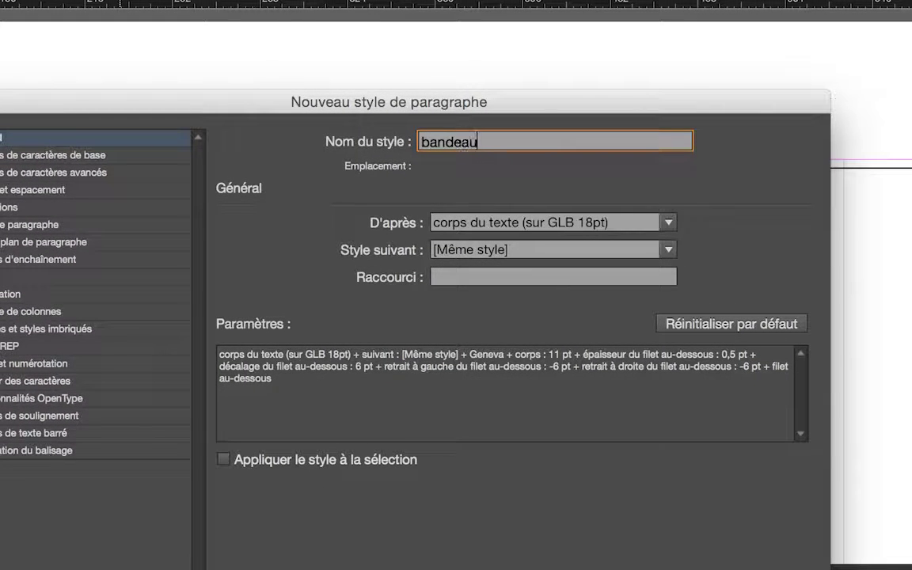
text(ur)
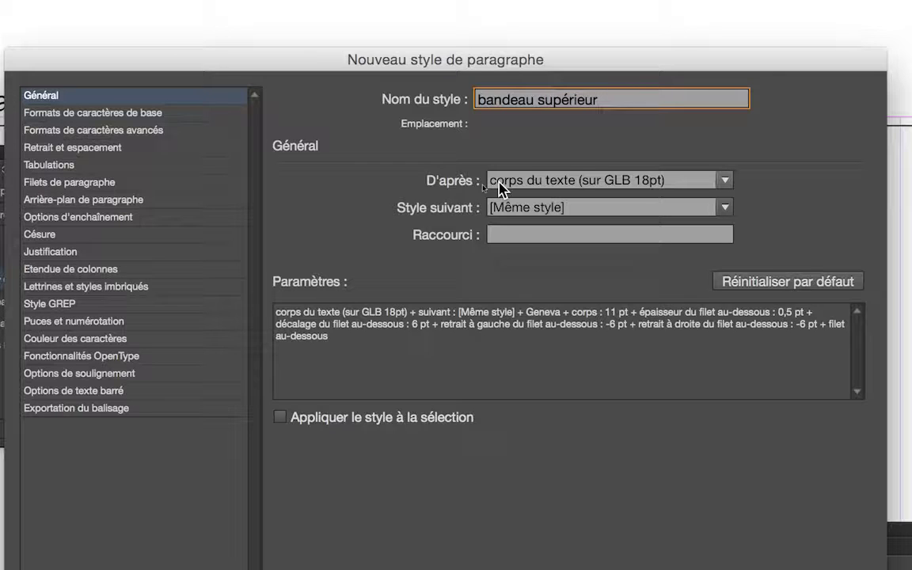
Base the new style on [Aucun style] and create it with the style applied to the selection.
click(500, 190)
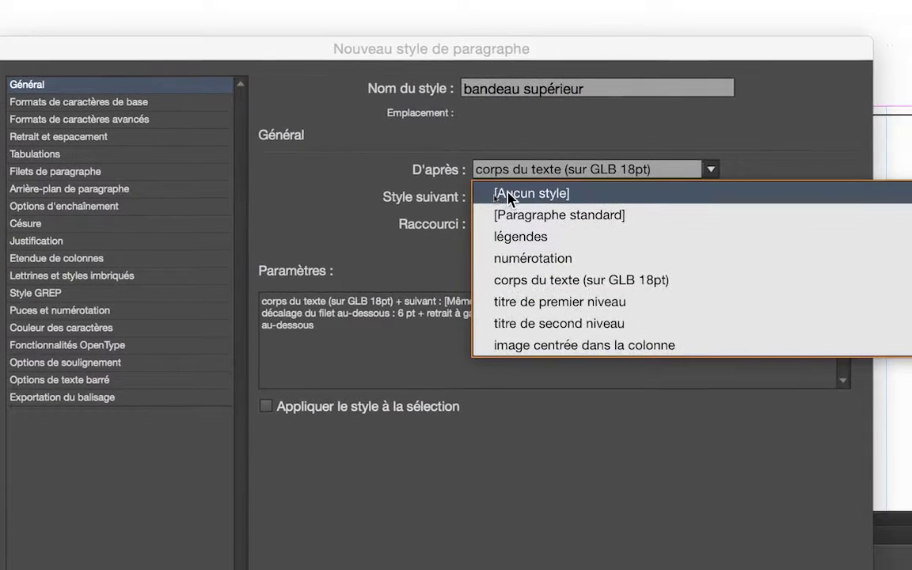
click(511, 184)
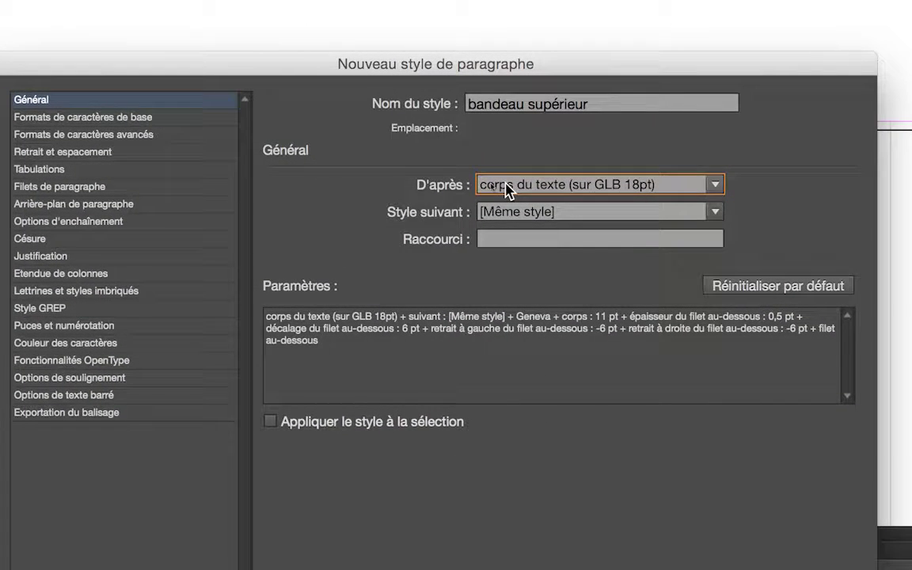
click(507, 188)
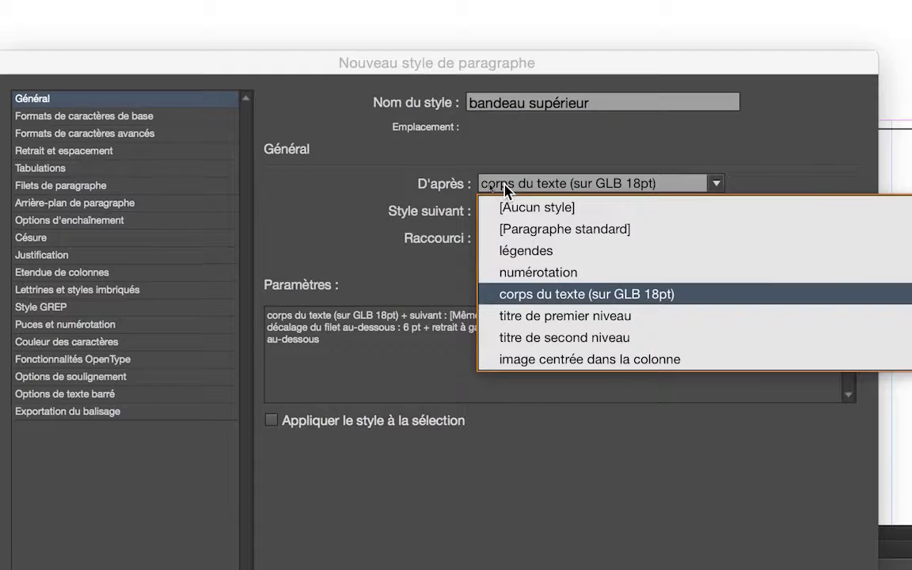
click(507, 195)
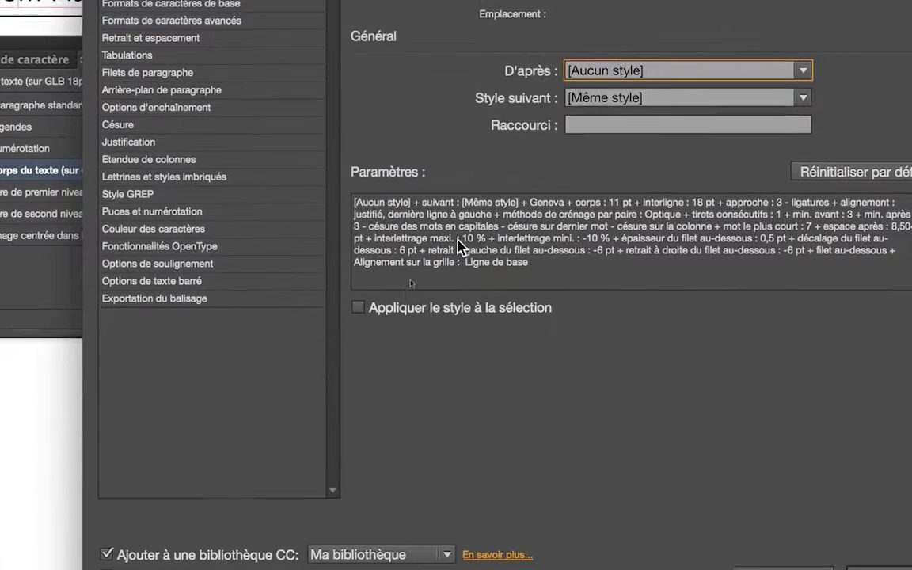
click(268, 453)
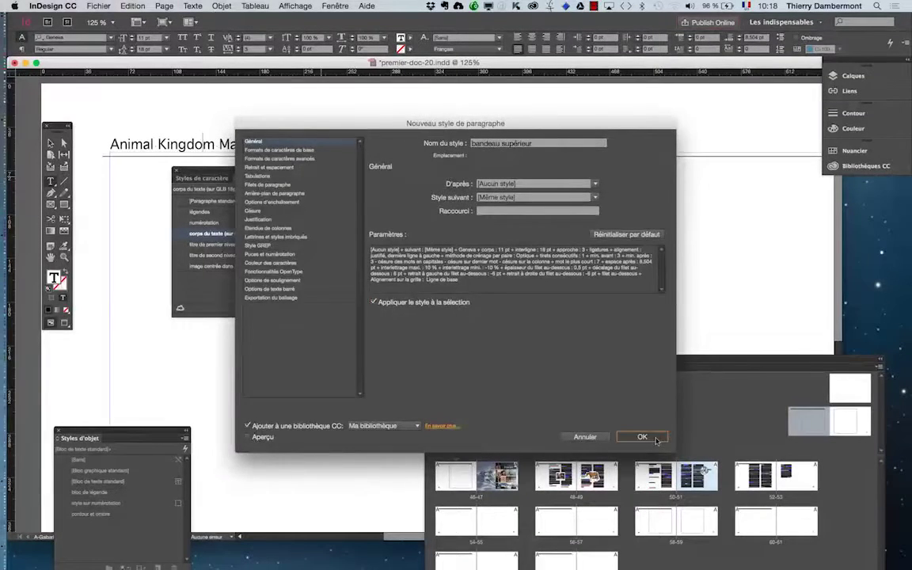
click(649, 437)
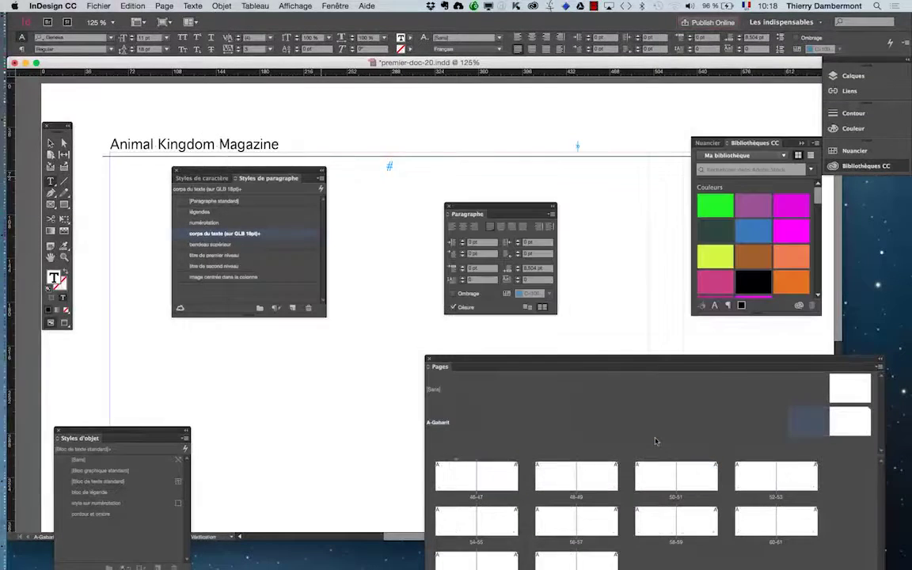
click(655, 491)
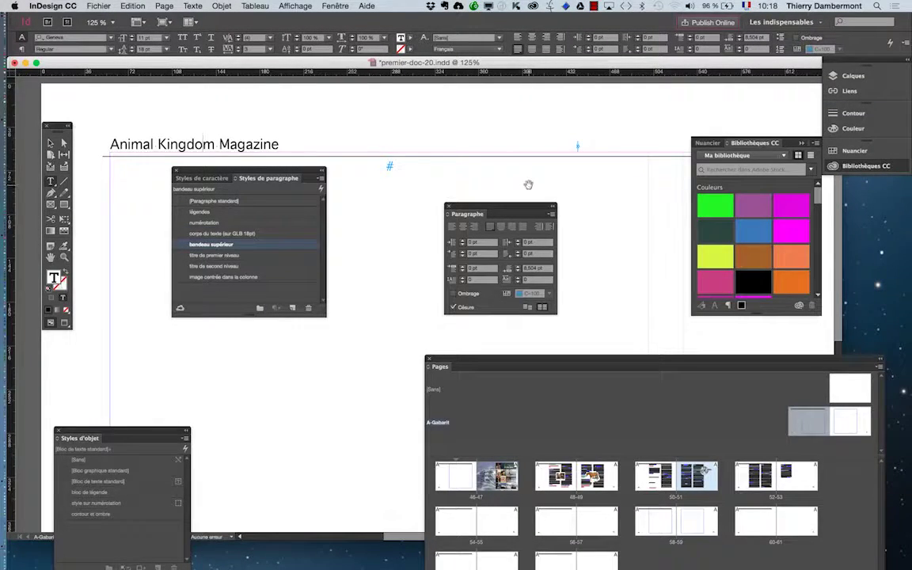
Collapse the CC library and separate the character styles list from the paragraph styles, placing the two side by side.
alt+click(529, 183)
alt+click(510, 159)
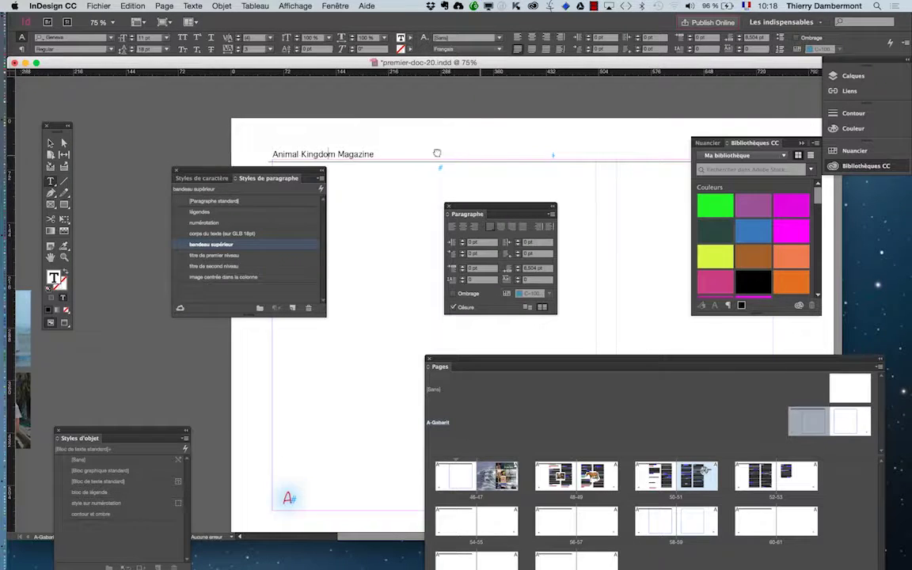
drag(438, 153, 332, 122)
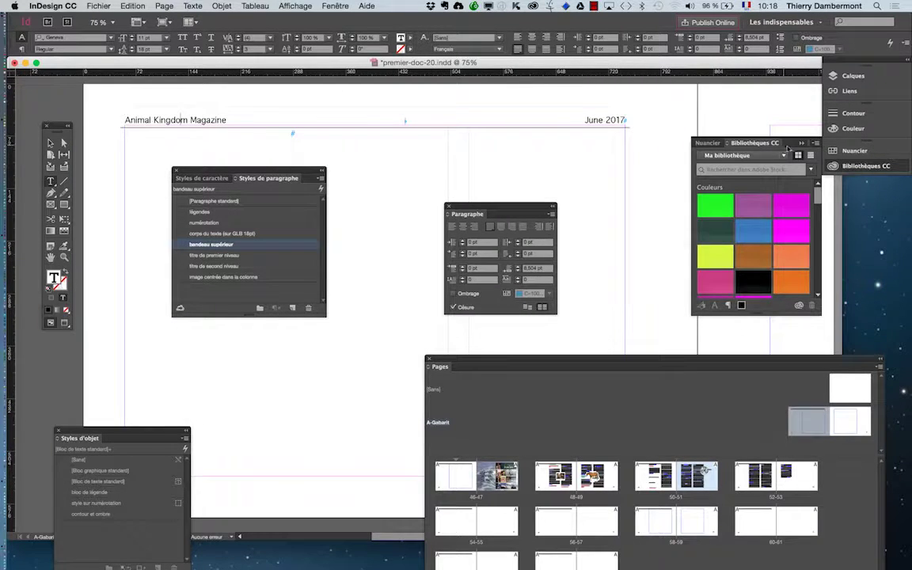
click(685, 142)
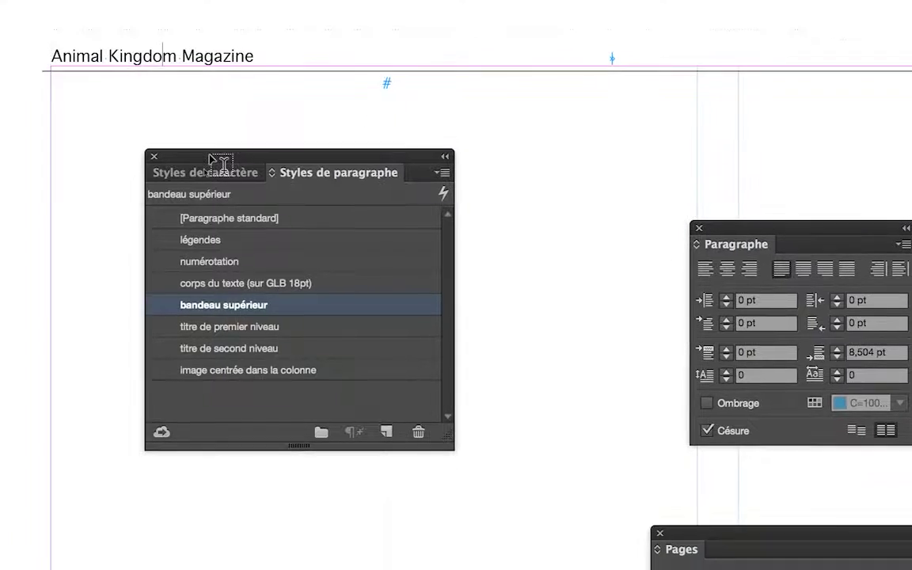
click(212, 164)
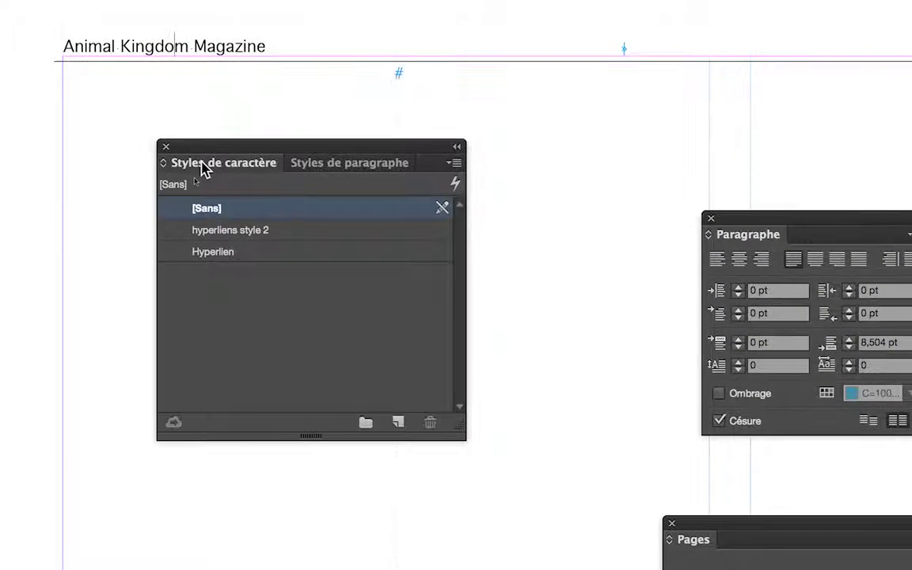
drag(237, 170, 122, 143)
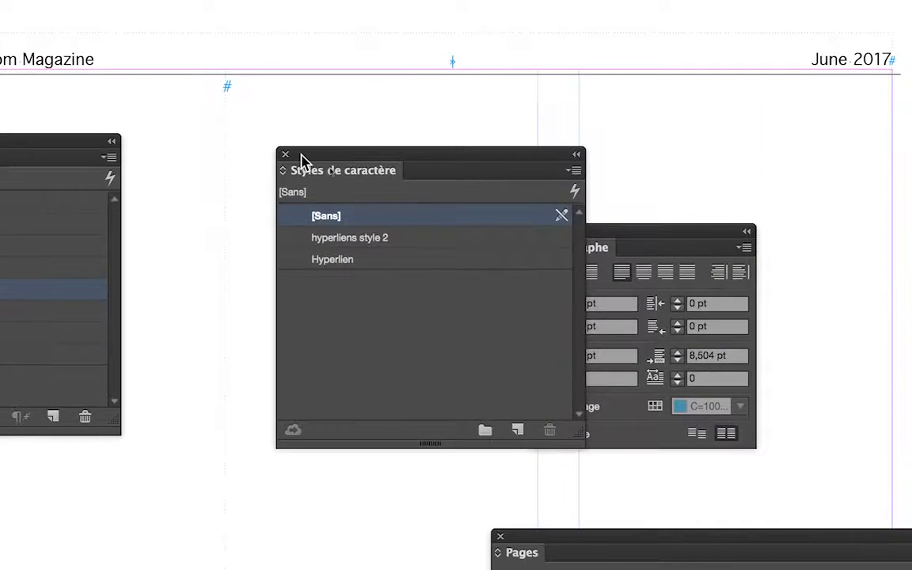
drag(411, 158, 281, 149)
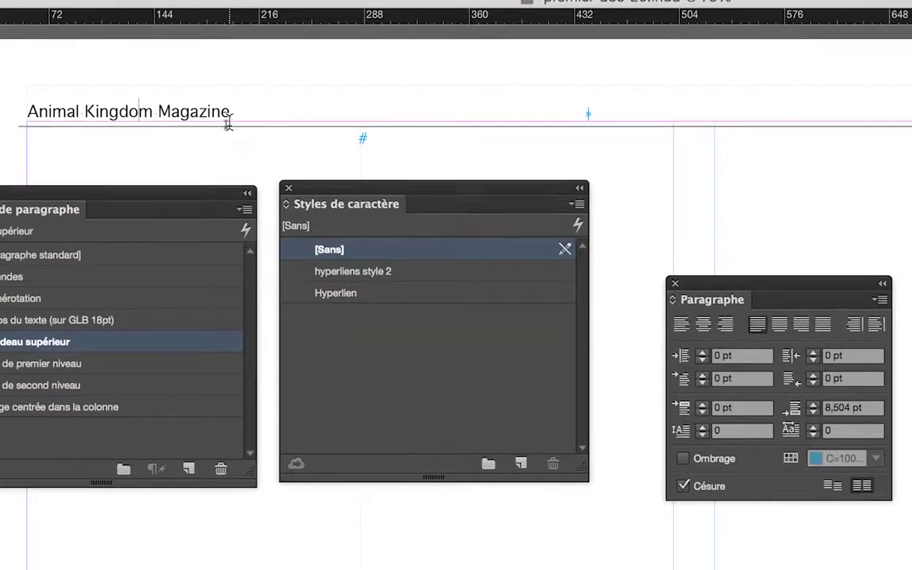
Select the whole "Animal Kingdom Magazine" header text and check its font's available styles in the character settings.
drag(227, 119, 31, 115)
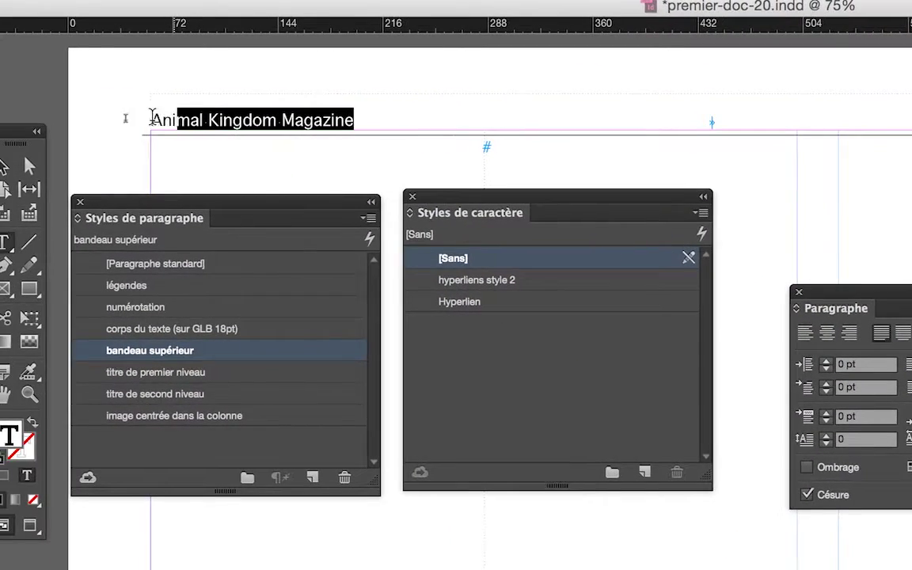
drag(150, 119, 142, 117)
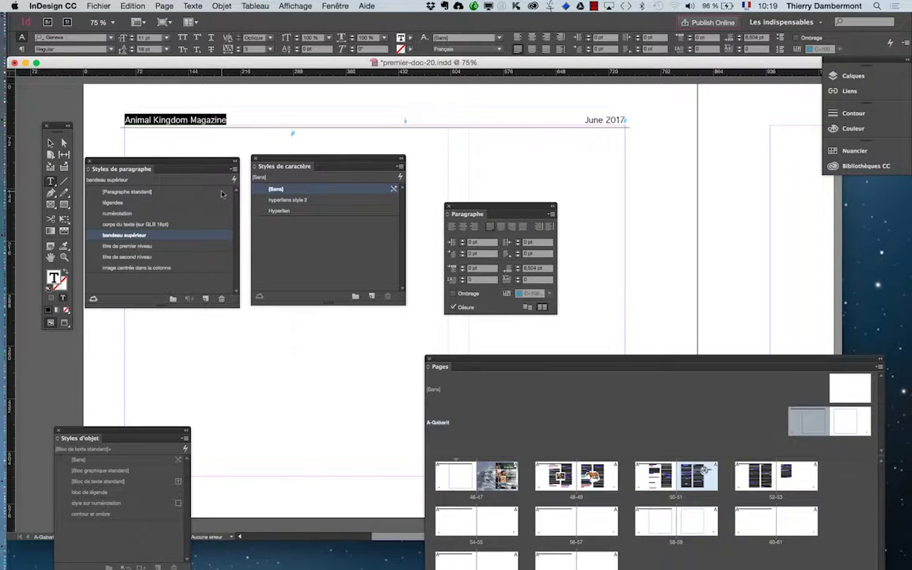
drag(288, 167, 268, 333)
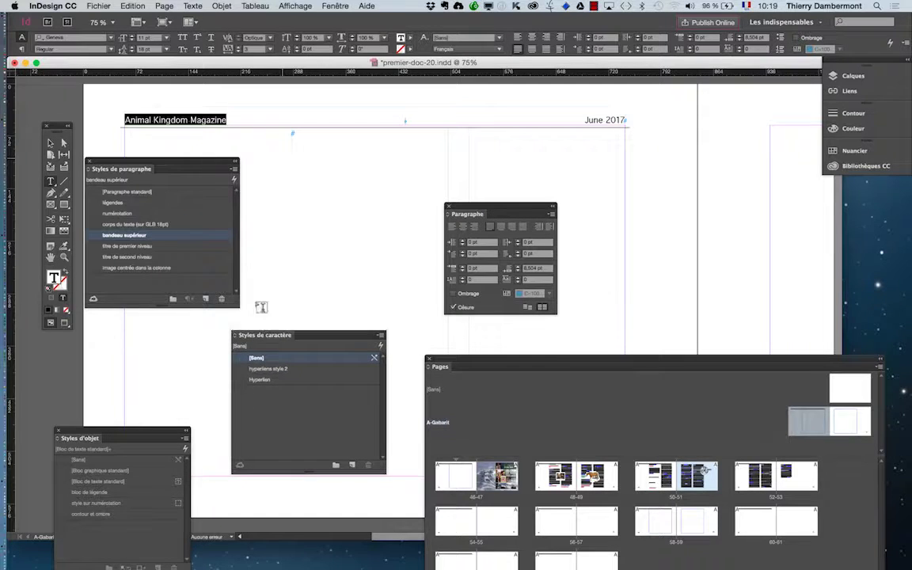
click(194, 6)
click(208, 56)
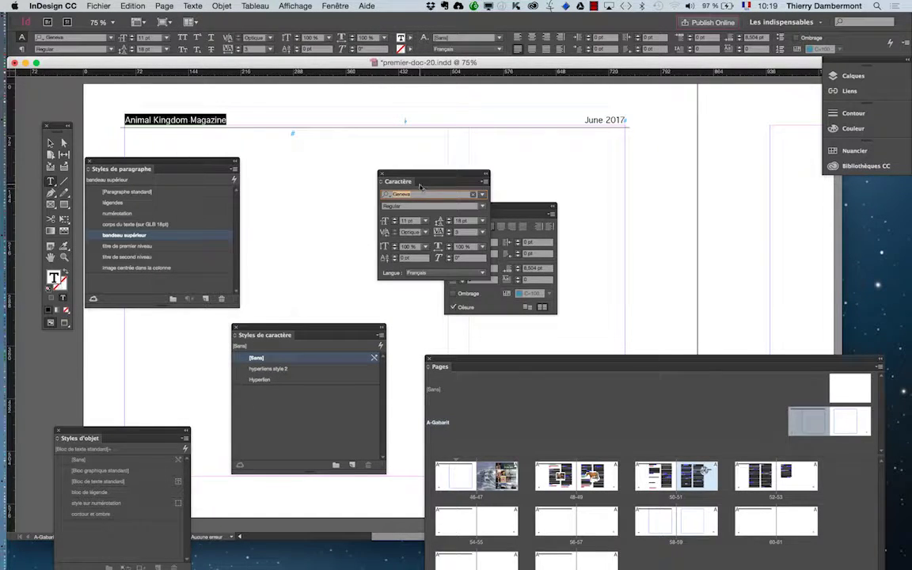
drag(410, 177, 307, 97)
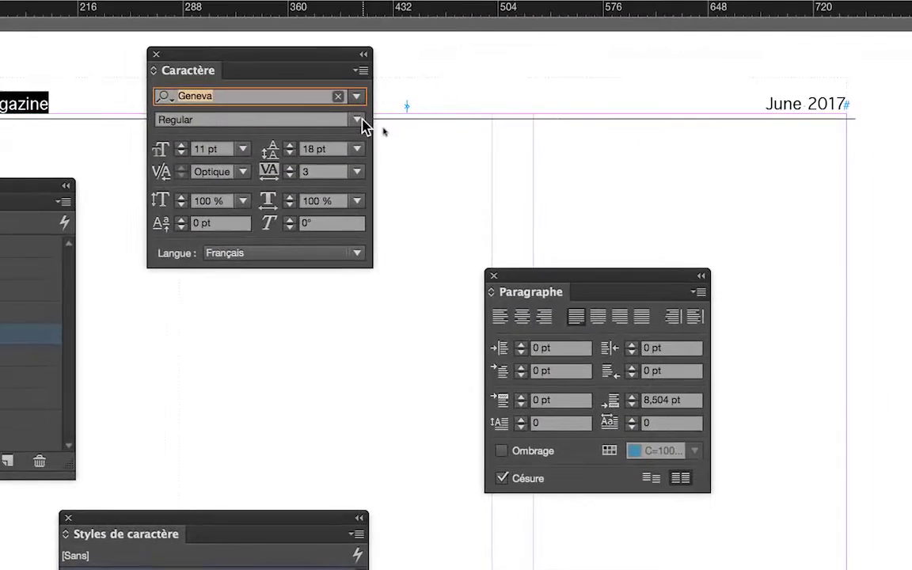
click(341, 117)
click(342, 121)
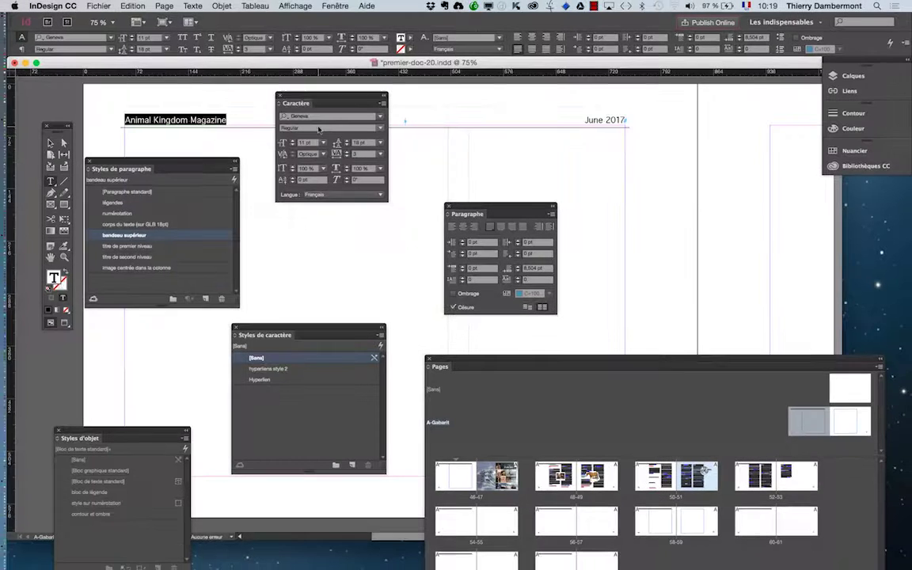
Rearrange the paragraph styles, tools and character settings panels to clear the space around the header text.
drag(188, 164, 195, 294)
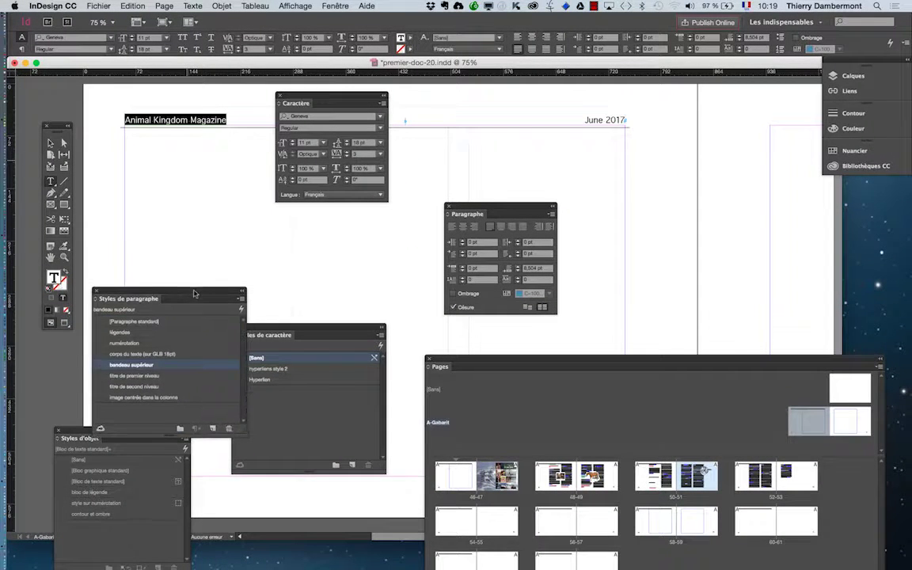
drag(61, 123, 101, 43)
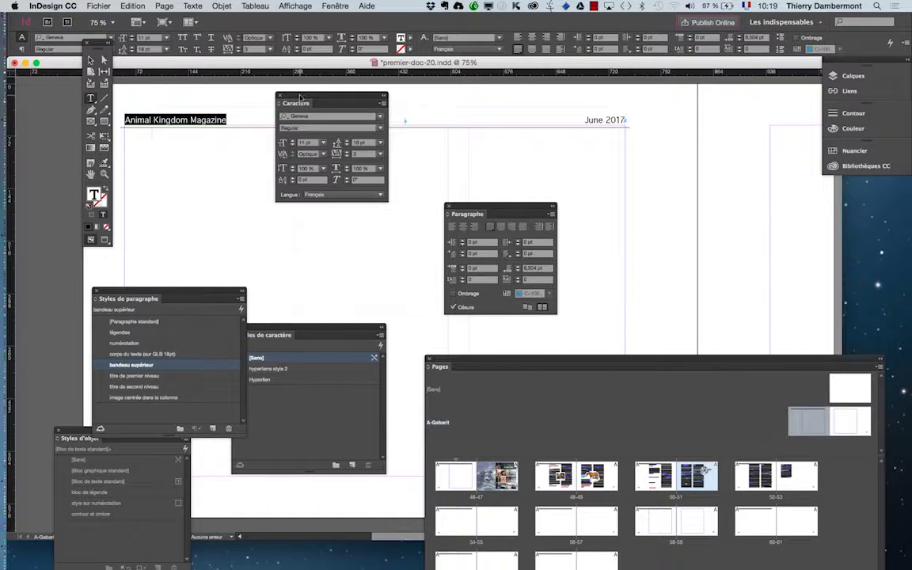
drag(300, 97, 274, 135)
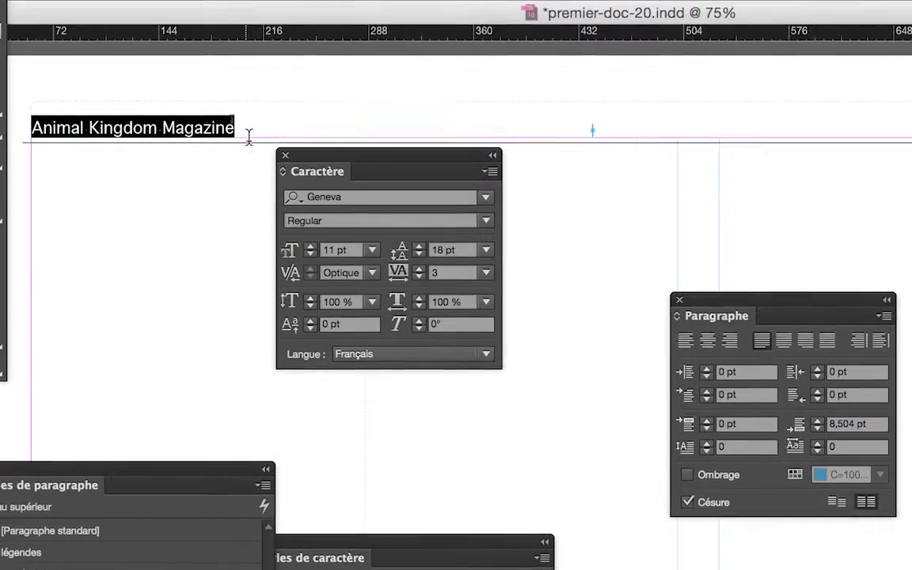
Search the fonts for "adobe geneva" and "gene", then try Geneva CY and check its available styles.
click(248, 130)
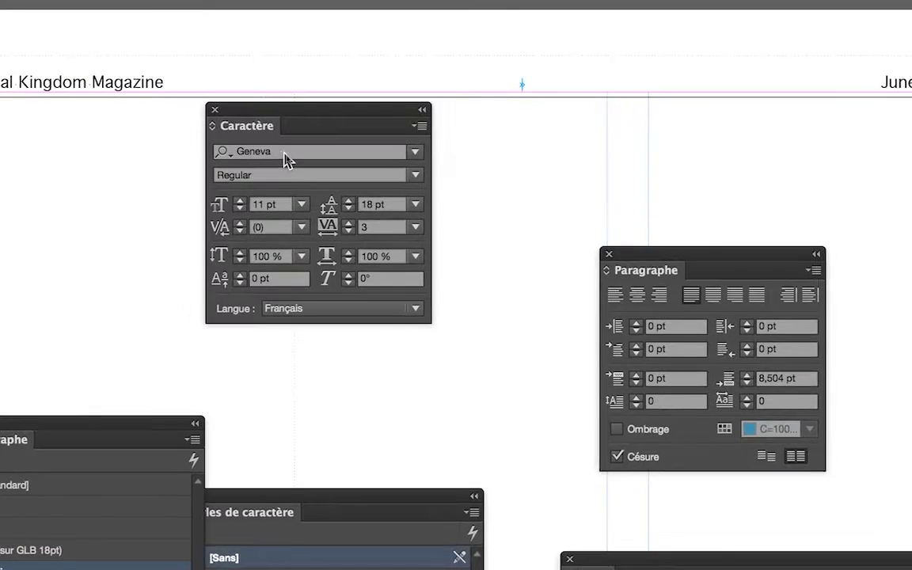
click(229, 154)
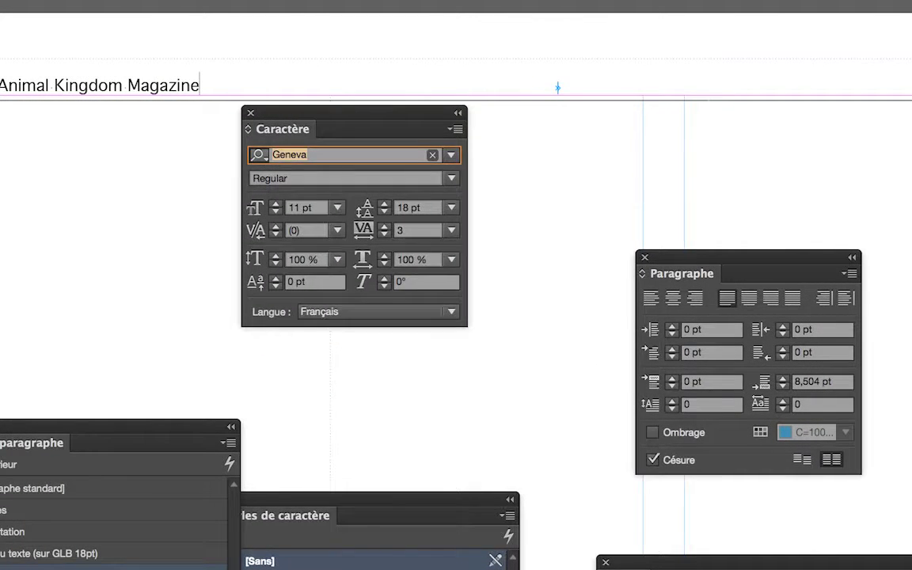
text(adobe )
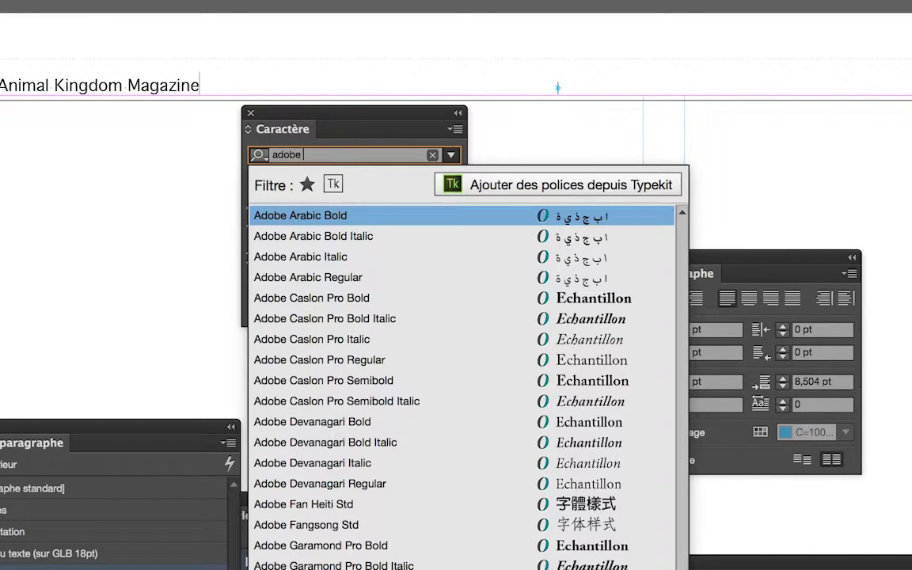
text(geneva)
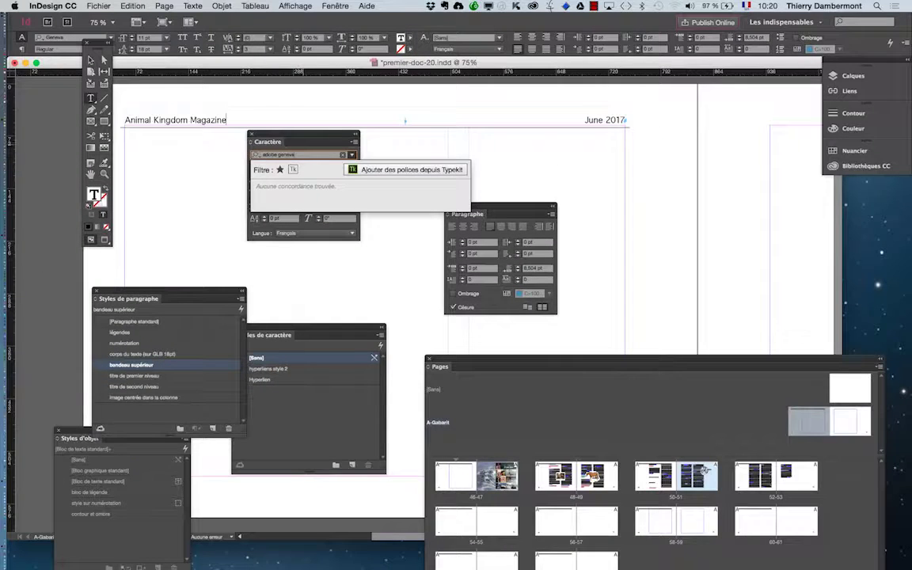
key(Escape)
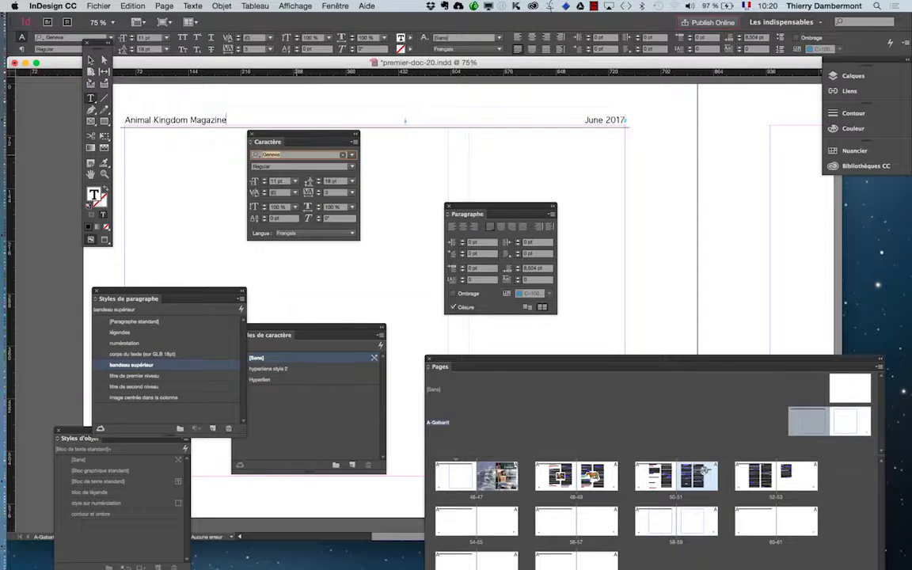
text(gen)
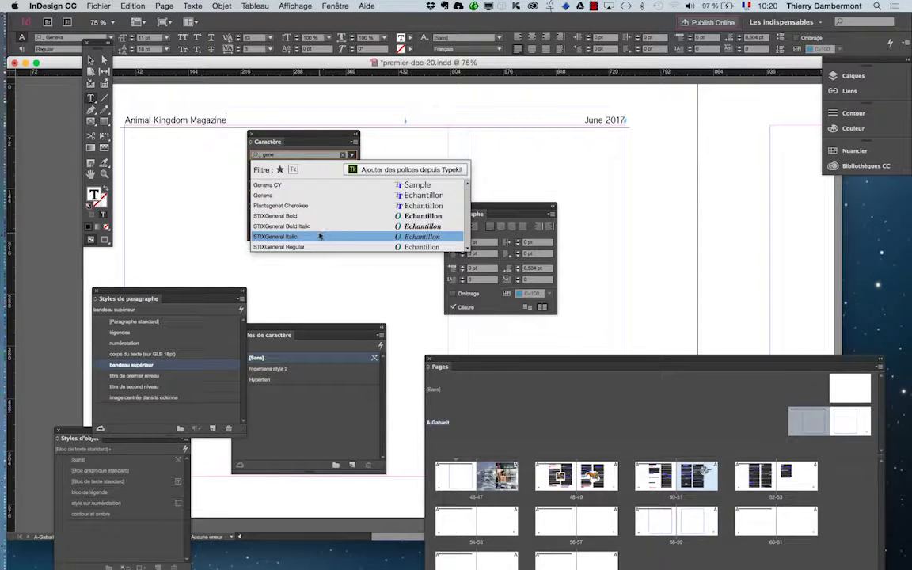
click(306, 184)
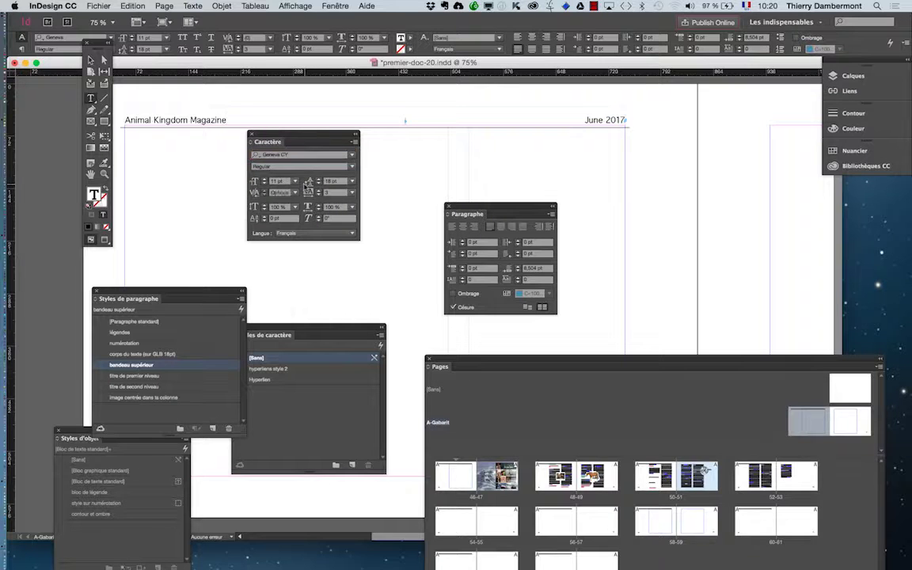
click(351, 167)
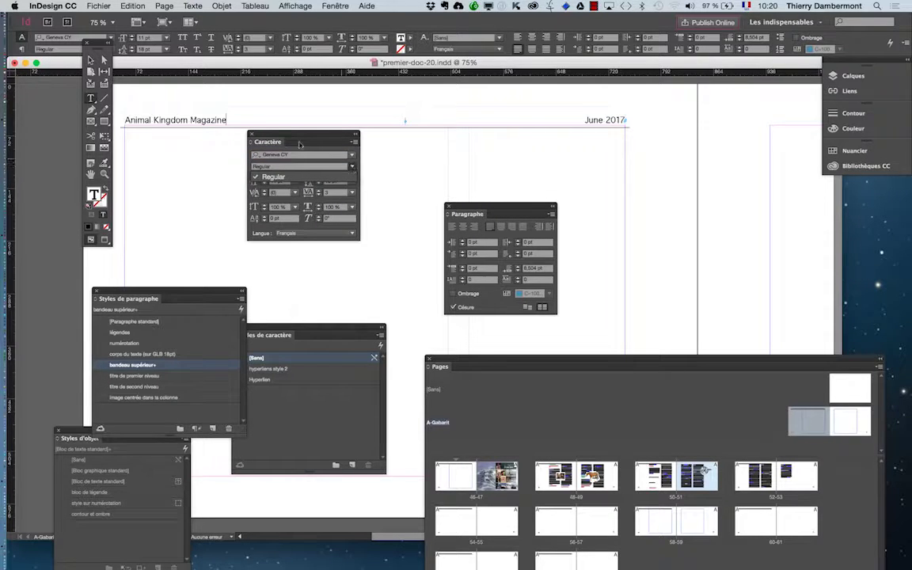
click(230, 118)
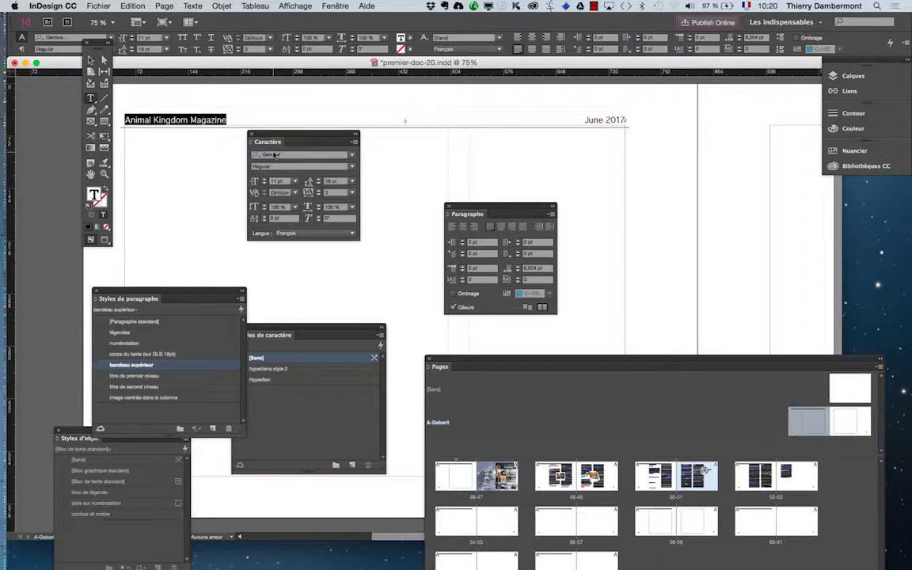
Apply a [Noir] stroke to the selected "Animal Kingdom Magazine" header text using the colour swatches.
drag(271, 140, 262, 175)
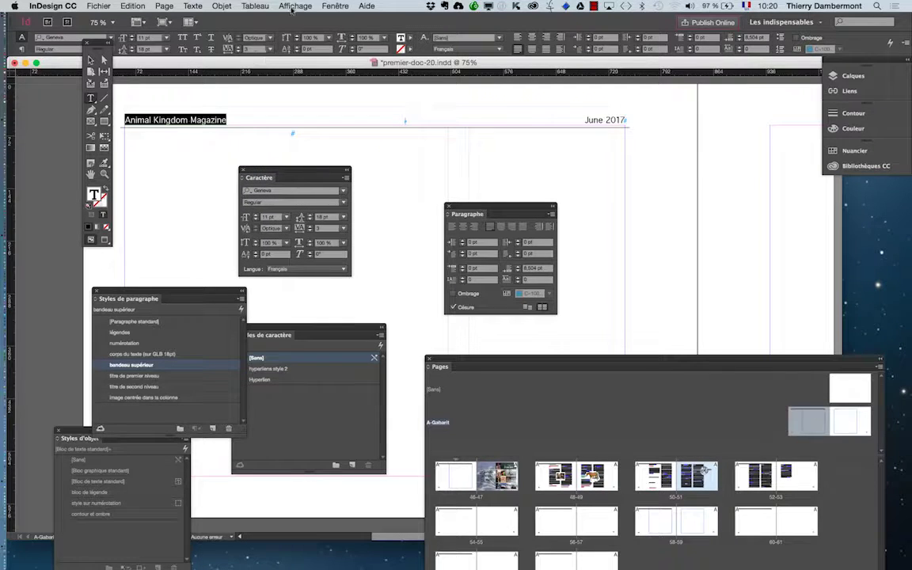
key(super+equal)
key(super+equal)
key(super+equal)
key(super+equal)
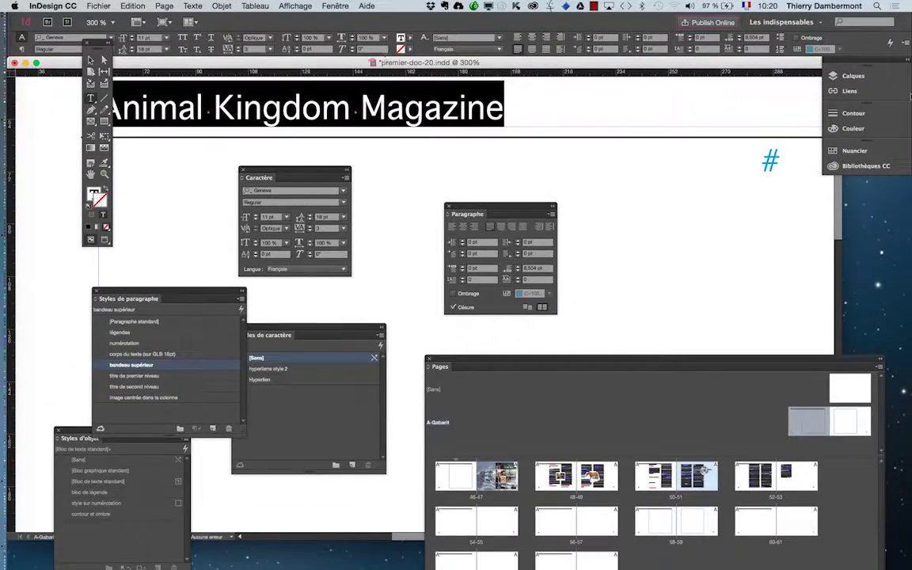
click(845, 151)
drag(726, 143, 143, 152)
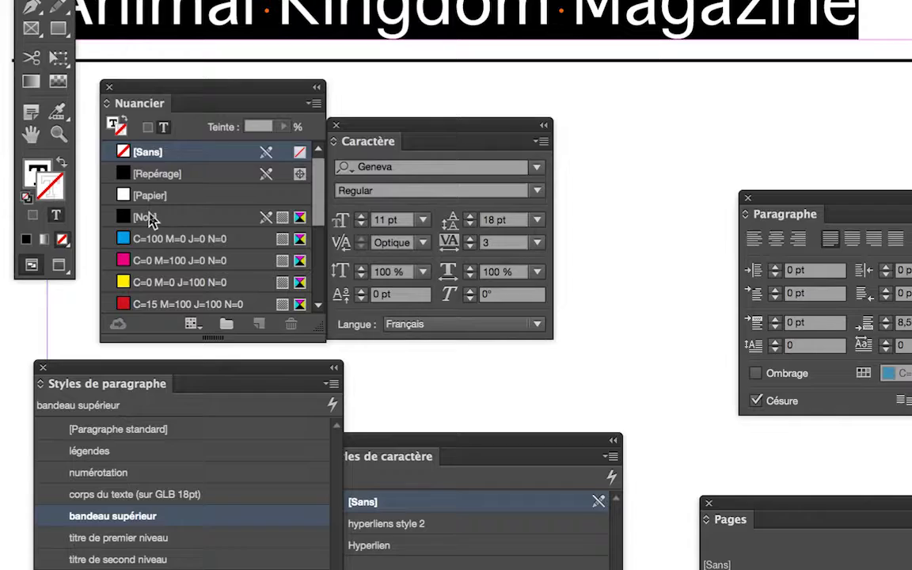
click(150, 219)
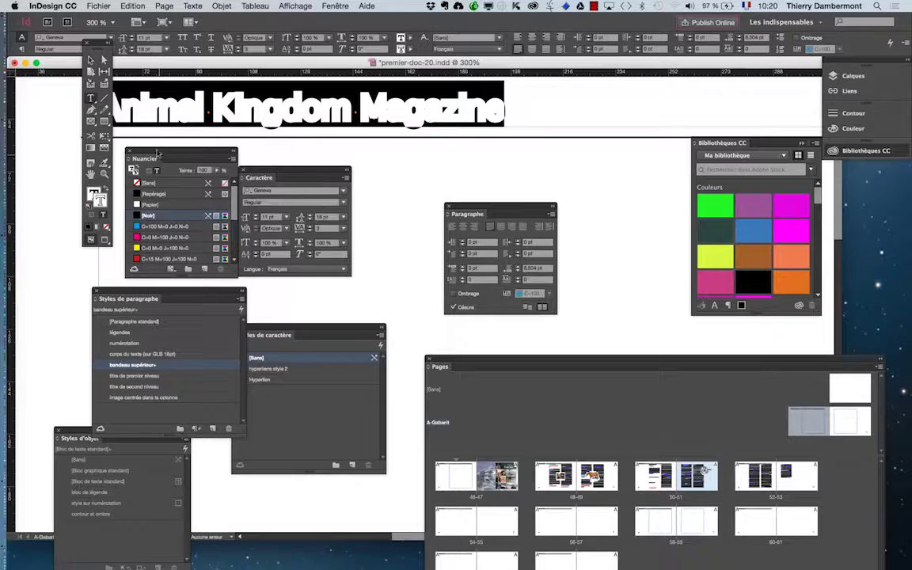
Set the stroke weight of the header text to 0,25 pt and check the thickened lettering.
drag(159, 153, 601, 123)
click(335, 6)
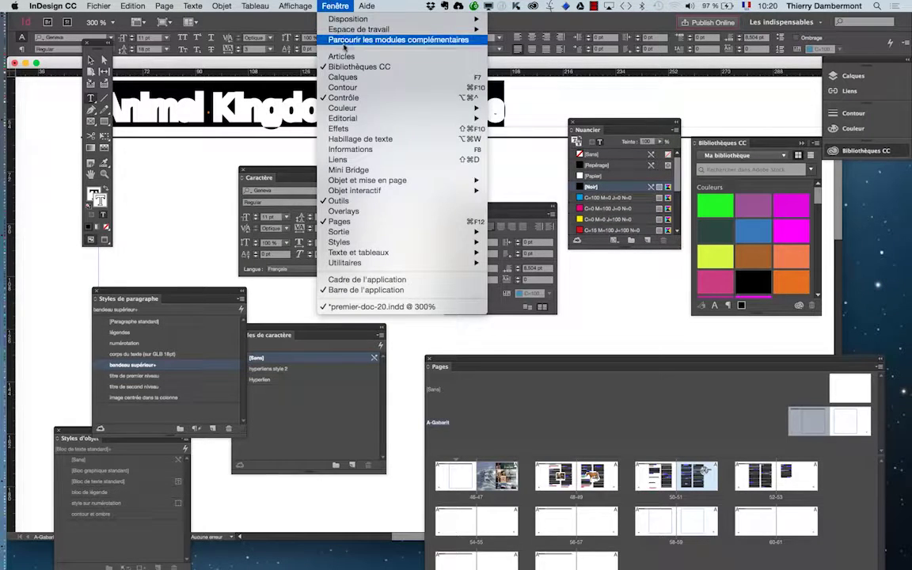
click(359, 88)
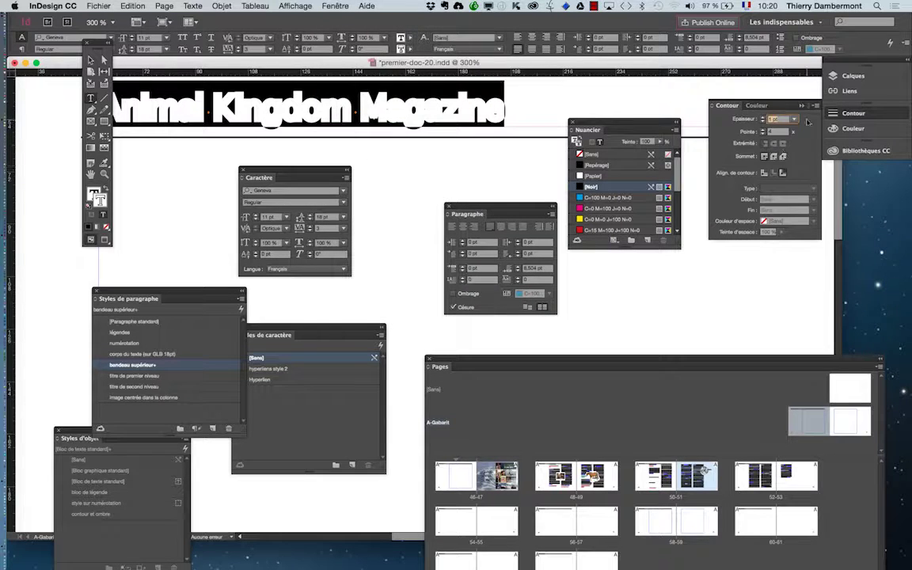
drag(735, 110, 154, 149)
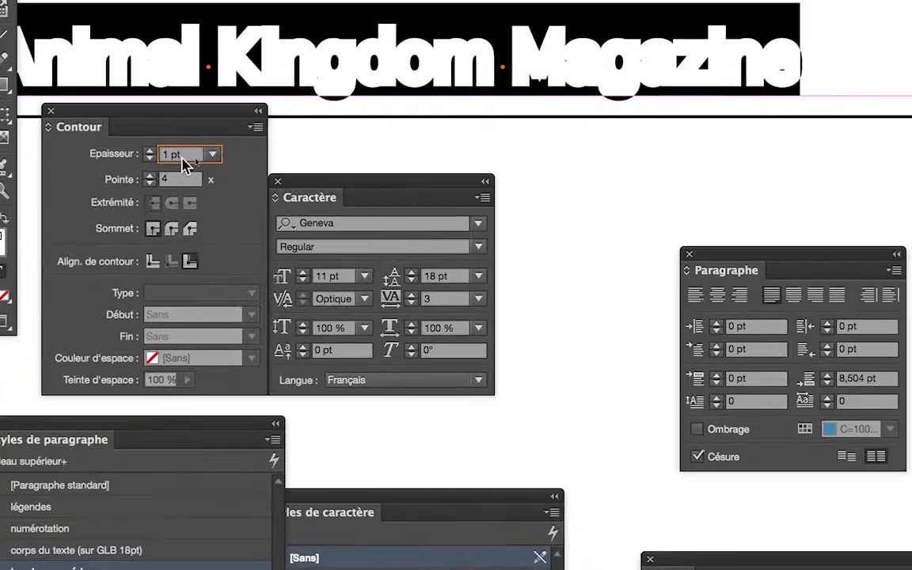
click(198, 158)
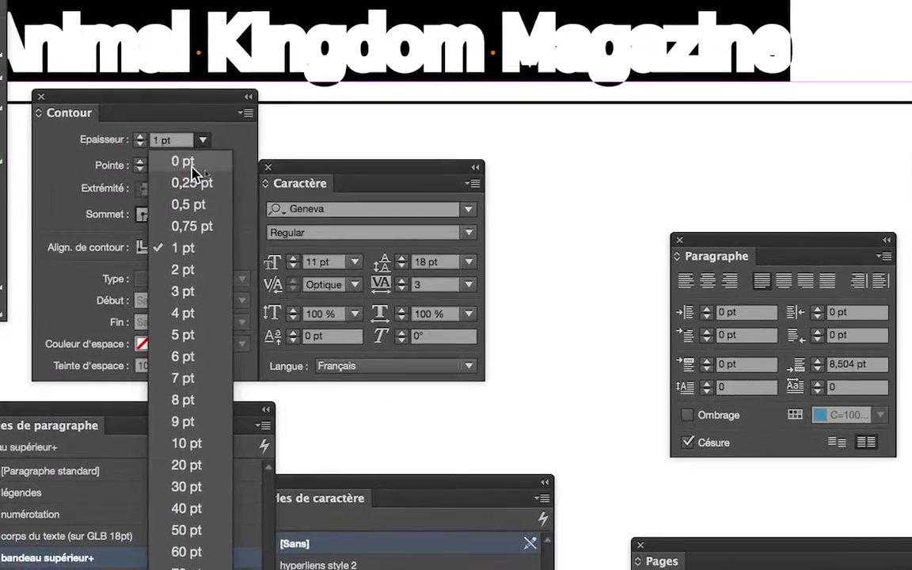
click(192, 177)
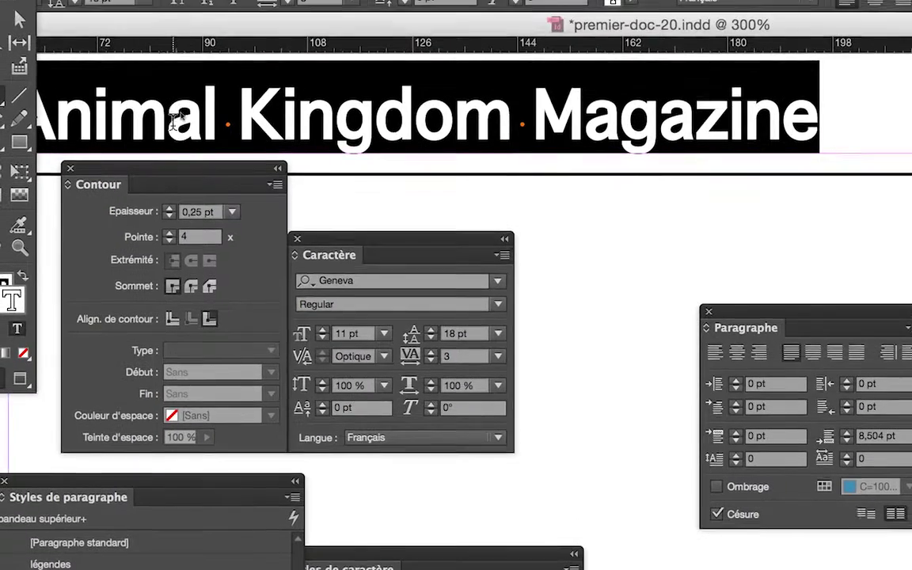
click(162, 63)
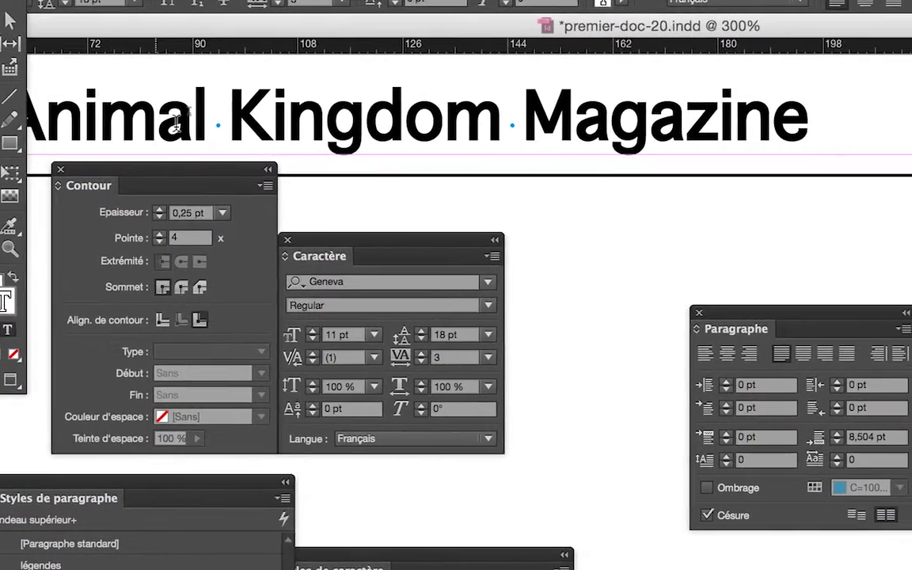
drag(176, 122, 321, 123)
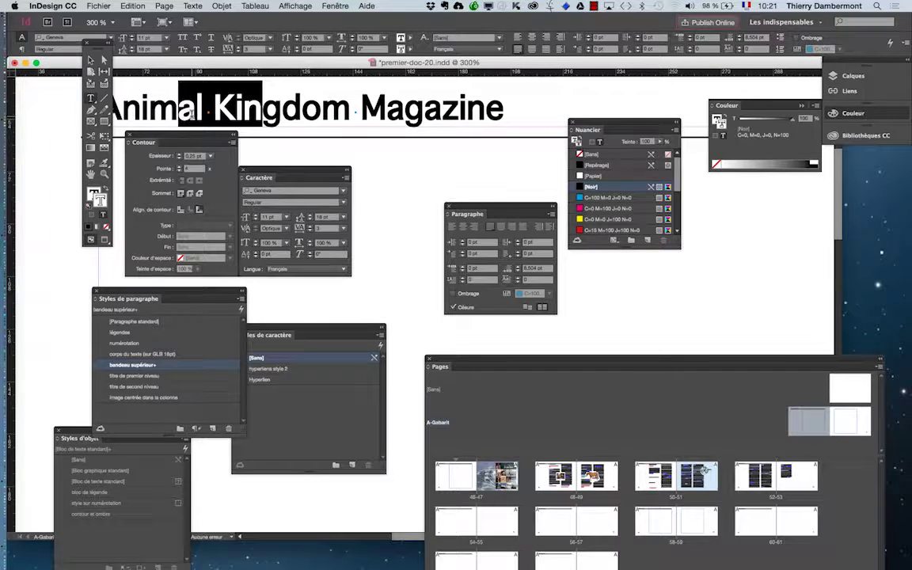
Spread out the stroke, character and style panels so none overlap, and reselect the entire "Animal Kingdom Magazine" header text.
drag(148, 136, 737, 189)
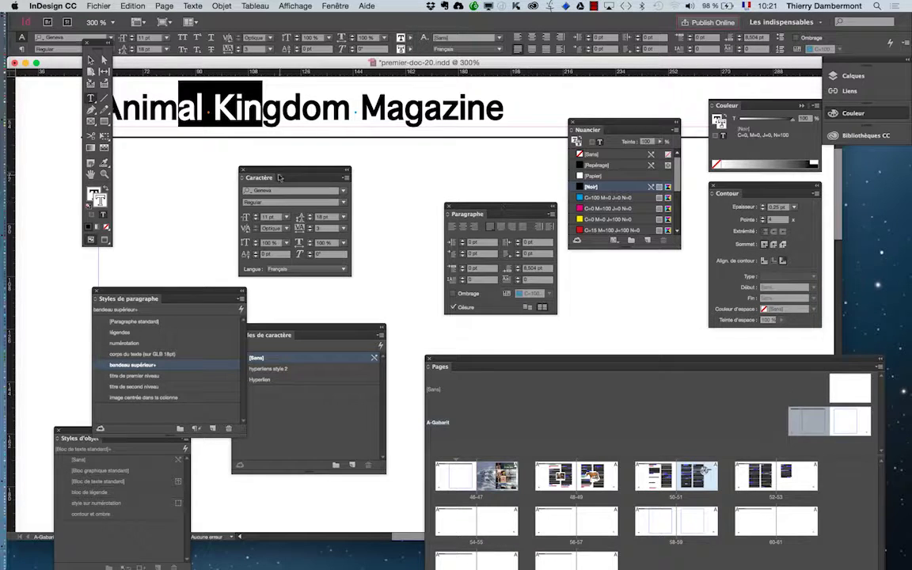
drag(280, 177, 347, 177)
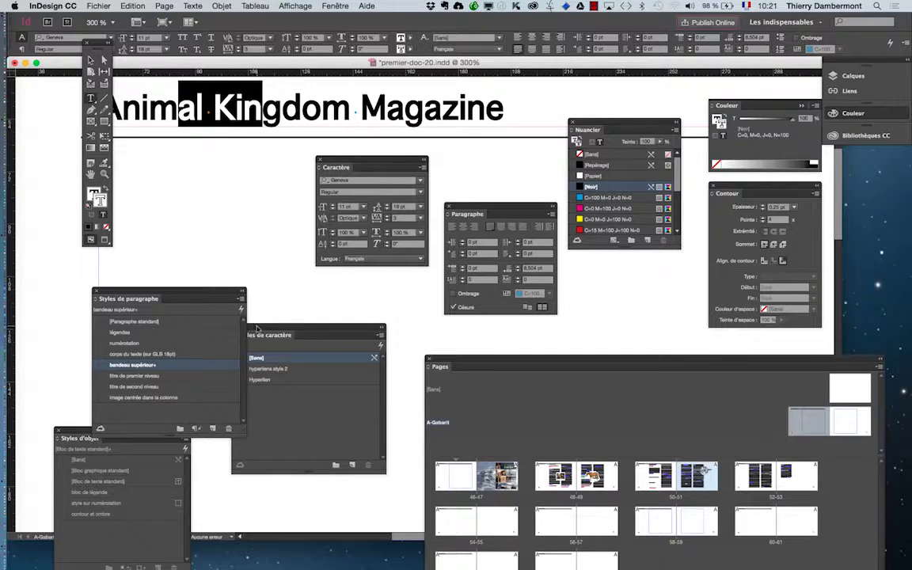
drag(257, 328, 288, 335)
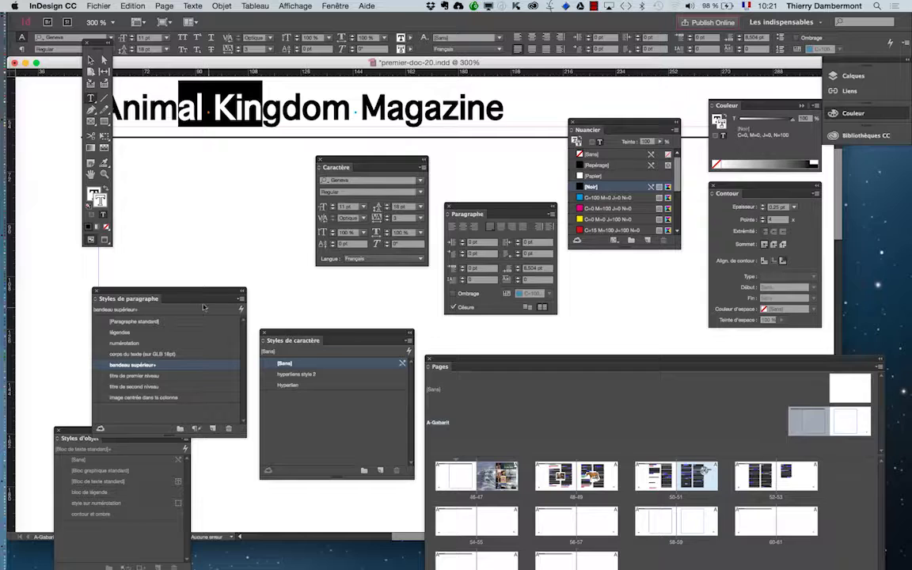
drag(200, 291, 190, 266)
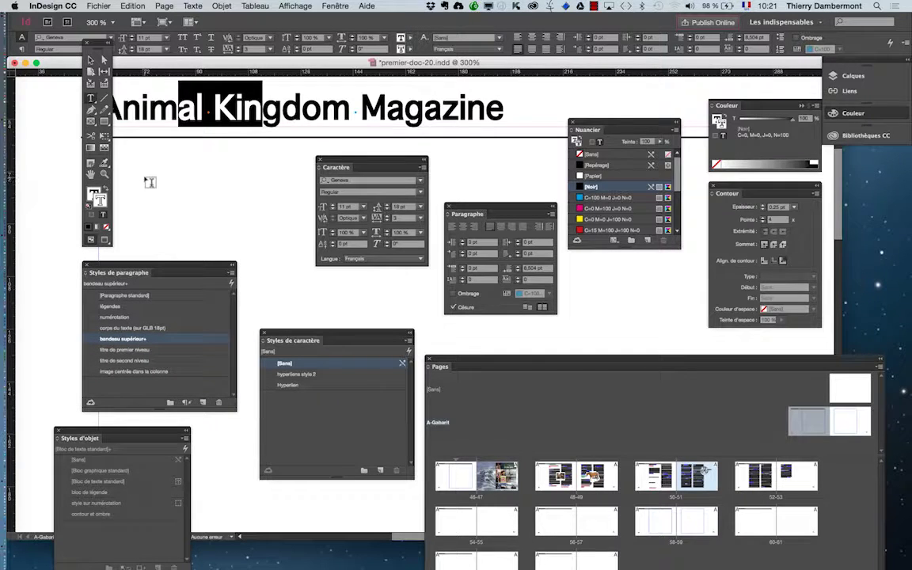
click(382, 119)
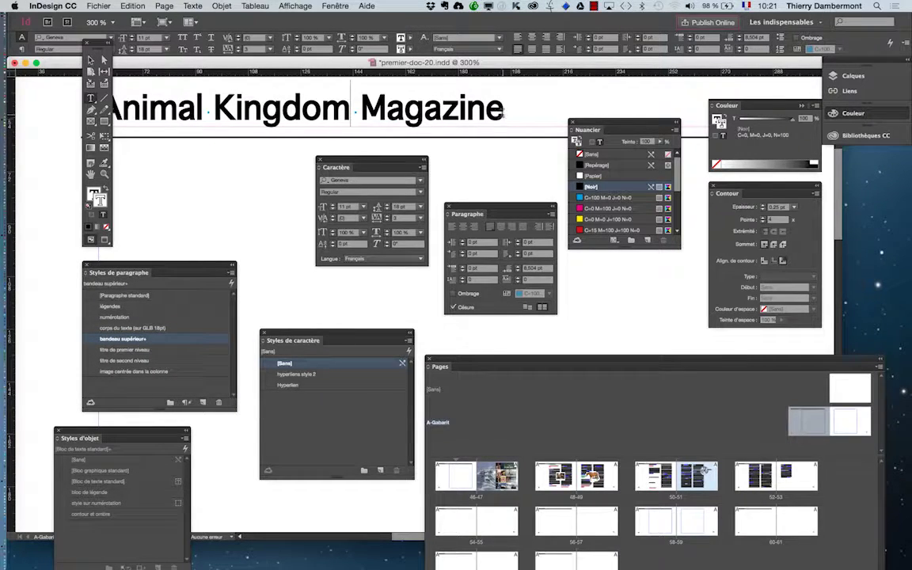
drag(503, 111, 123, 107)
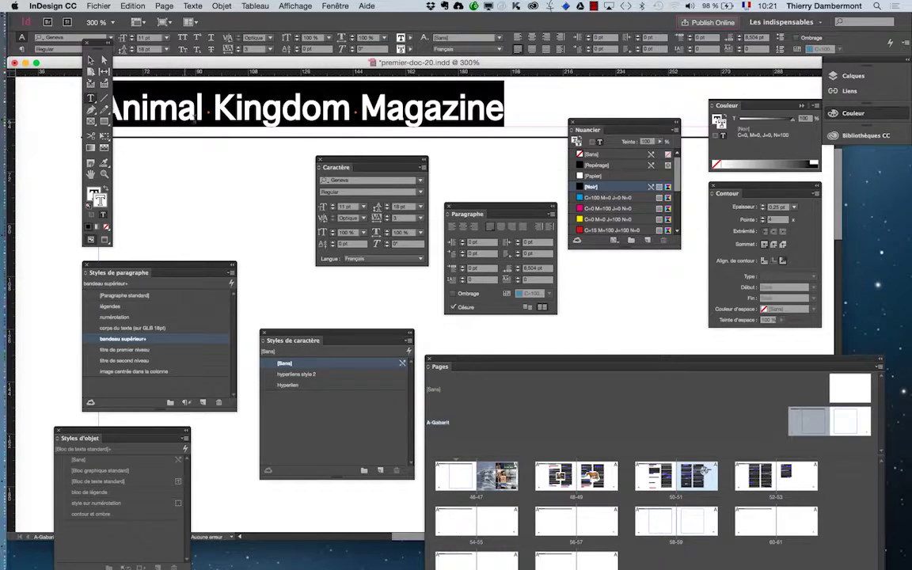
Close the Caractère panel and place the character styles panel just below the "Animal Kingdom Magazine" header.
scroll(211, 116, down, 1)
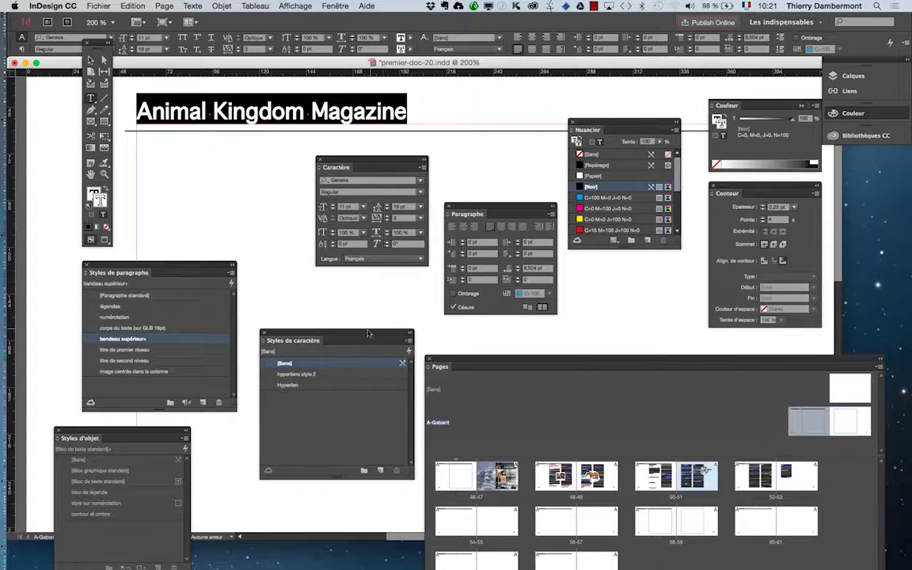
click(320, 159)
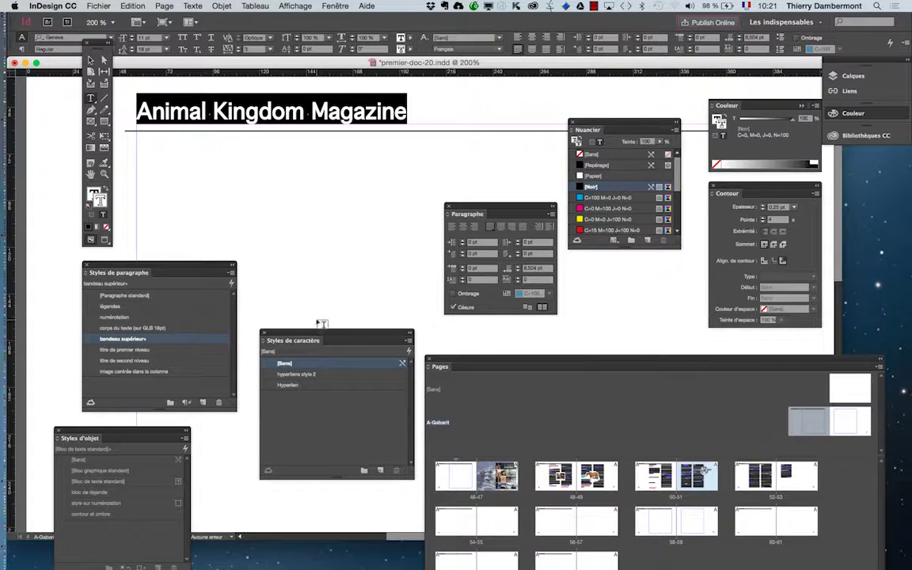
drag(310, 333, 313, 135)
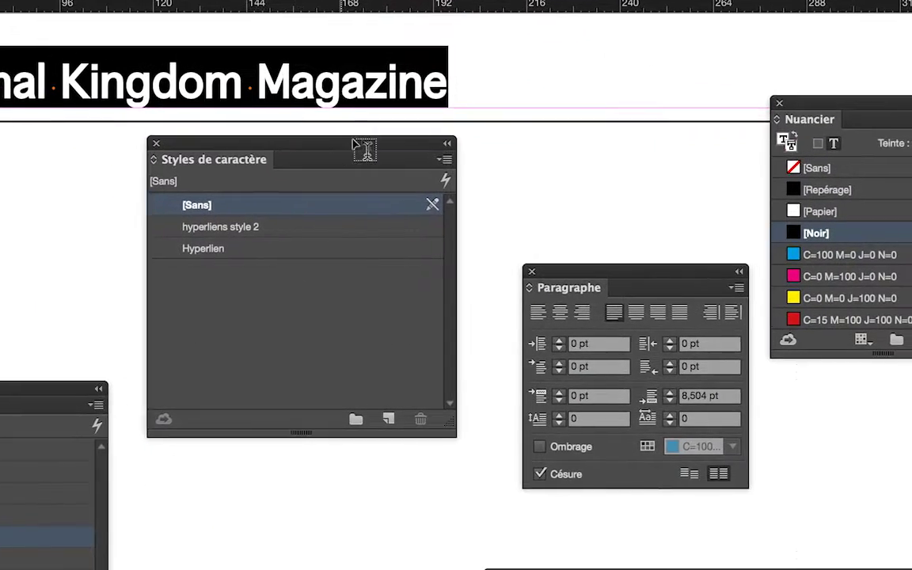
Start a new character style from the selected header text, named "Geneva faux gras pour bandeau supérieur", and enable applying it to the selection.
click(444, 159)
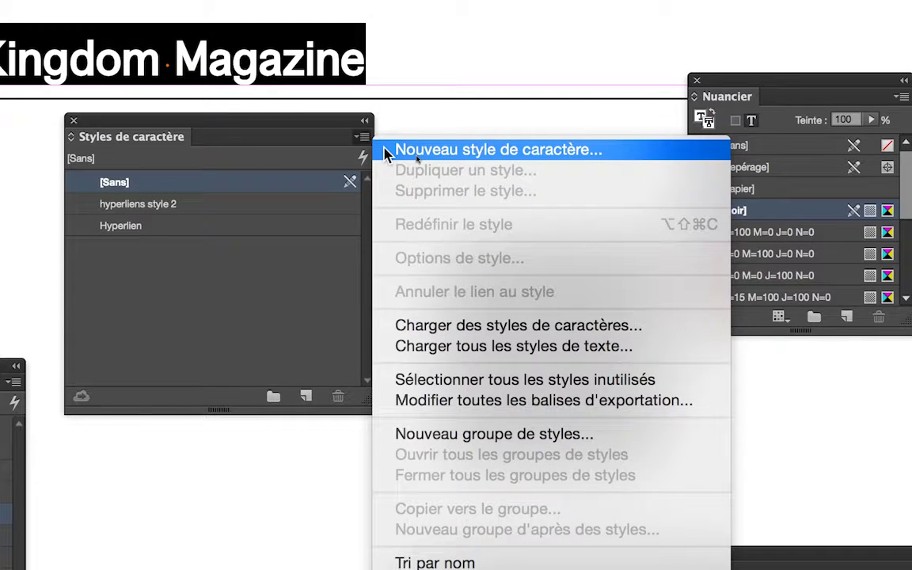
click(385, 153)
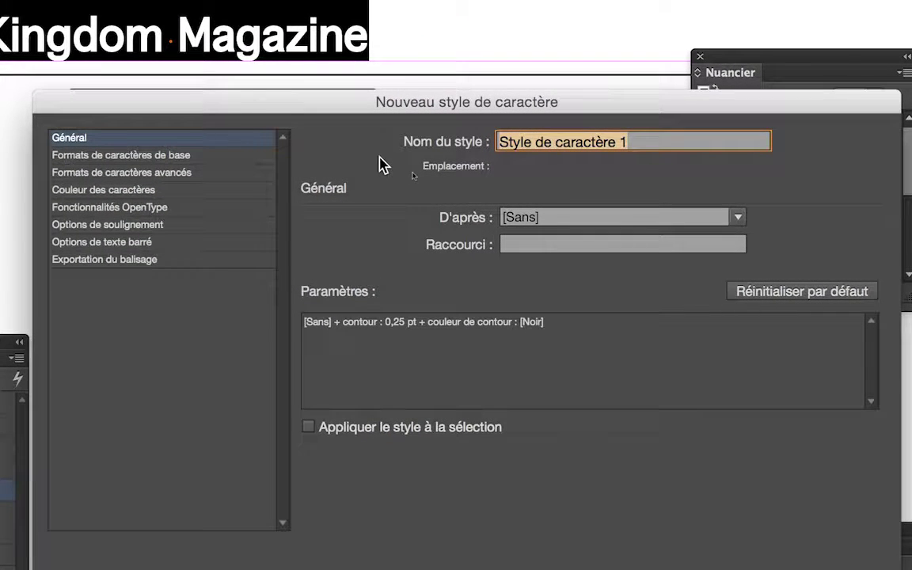
text(G)
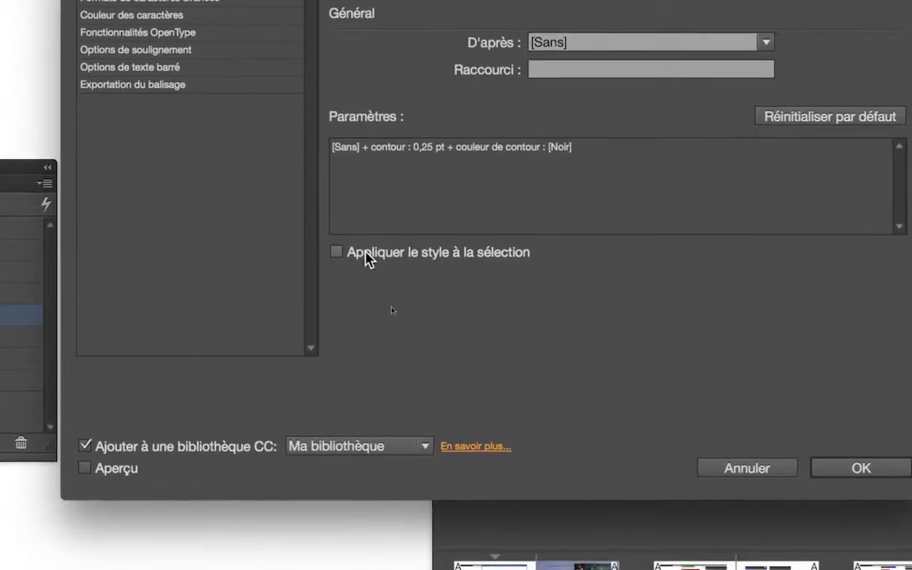
click(365, 259)
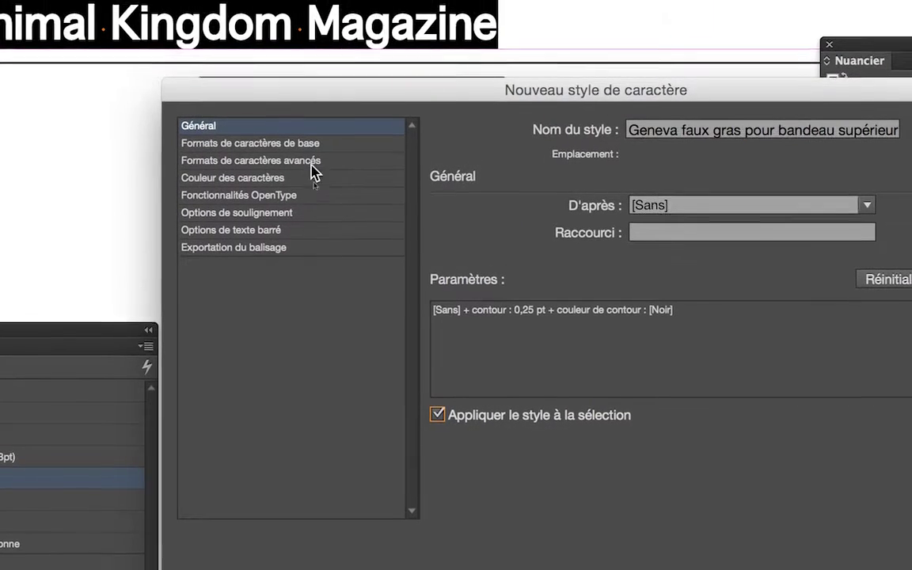
Review the new character style's basic and advanced formats, character colour with its stroke, OpenType, underline and strikethrough settings.
click(318, 158)
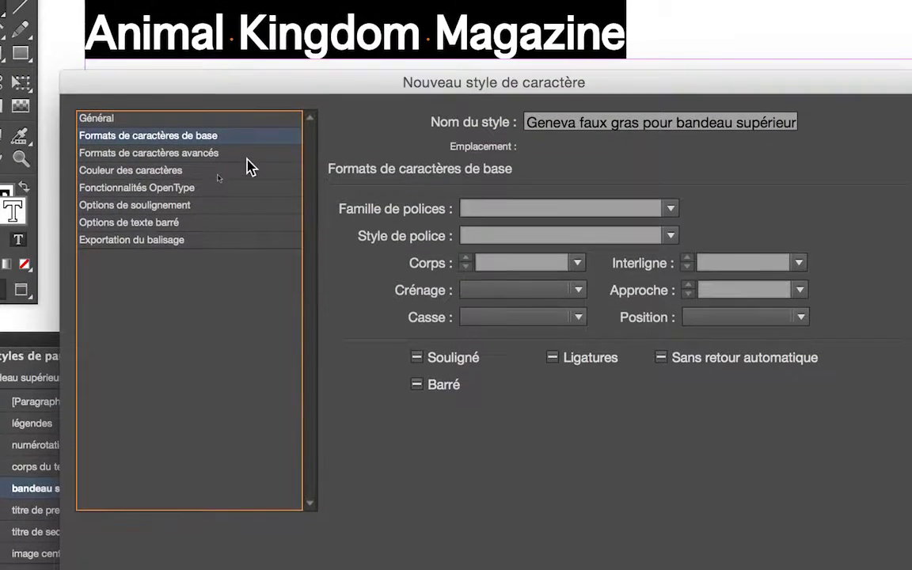
click(247, 155)
click(247, 170)
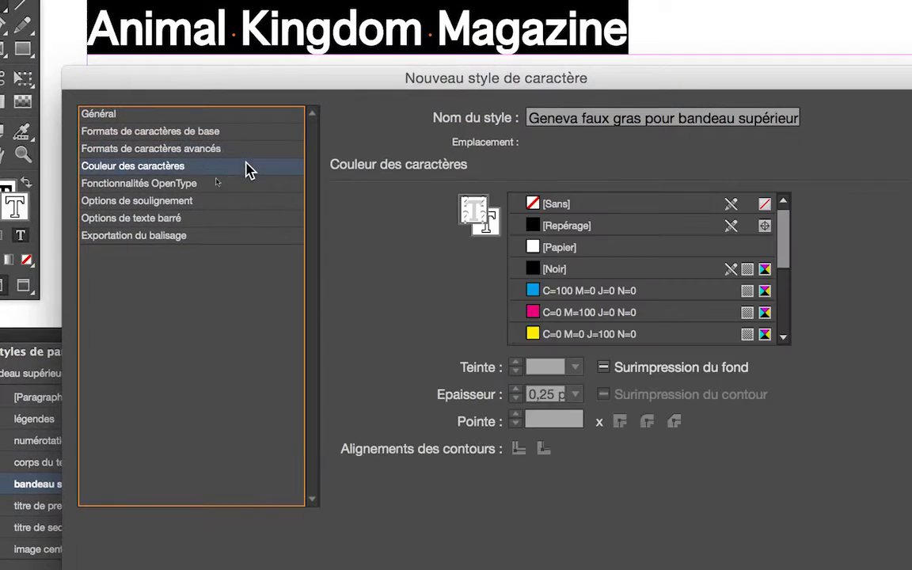
click(246, 176)
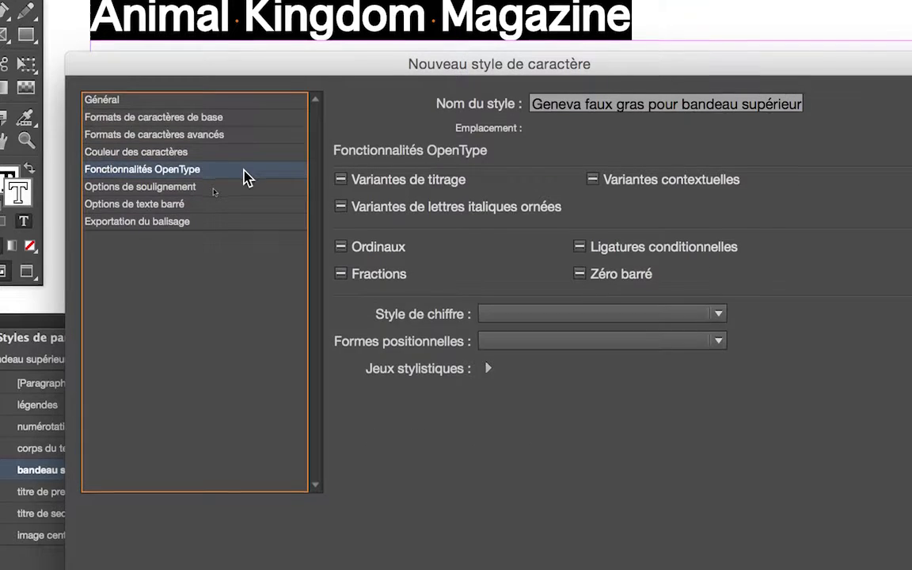
click(246, 187)
click(246, 208)
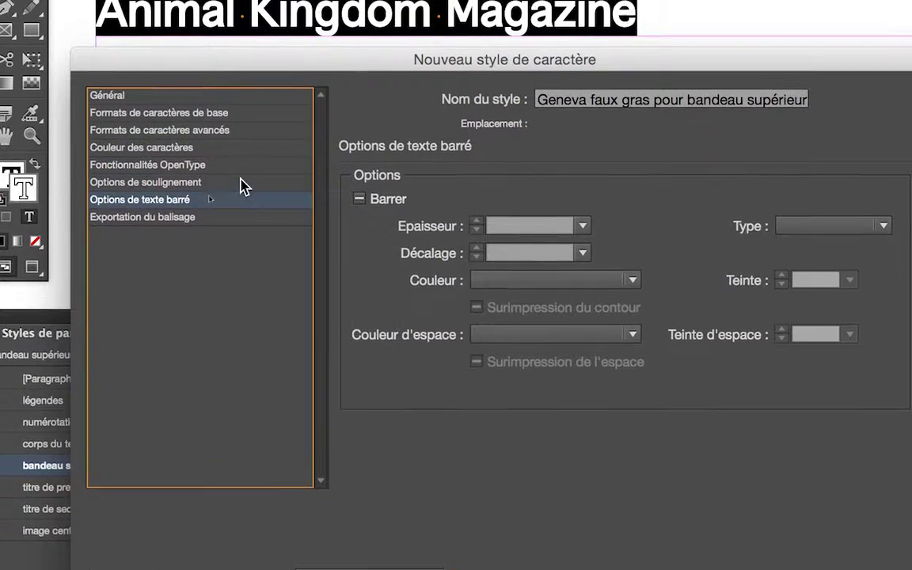
click(243, 137)
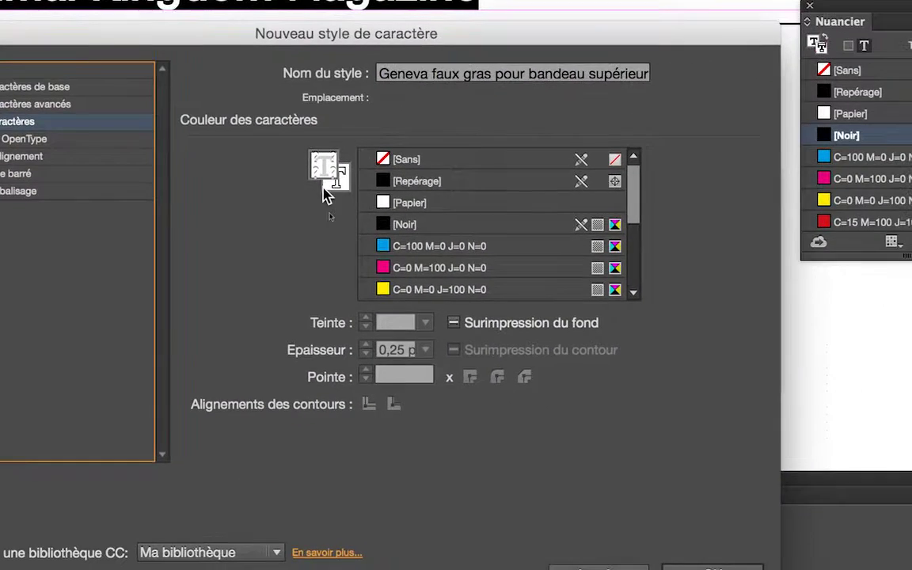
click(326, 188)
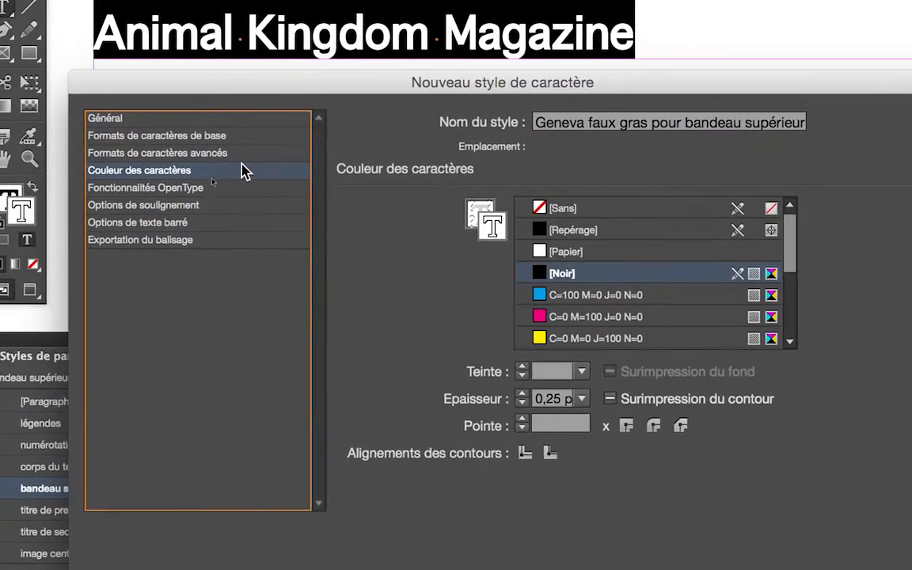
click(242, 158)
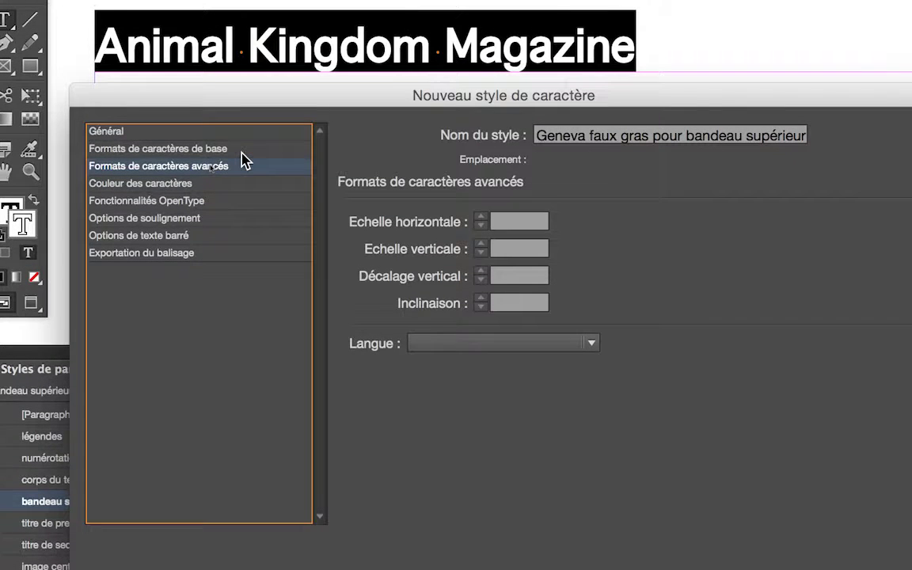
click(242, 141)
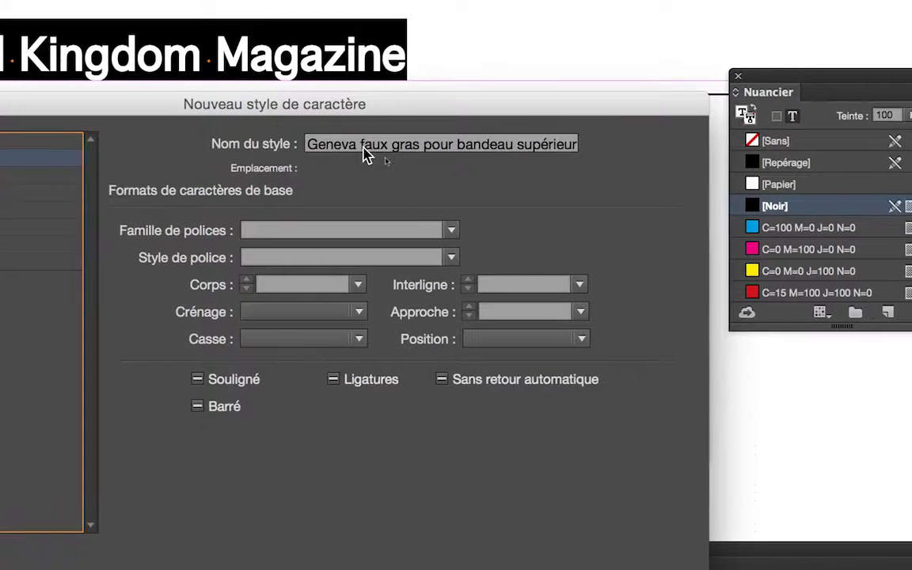
Shorten the style name to "faux gras pour bandeau supérieur", recheck its settings and create the character style.
click(362, 146)
drag(361, 146, 309, 146)
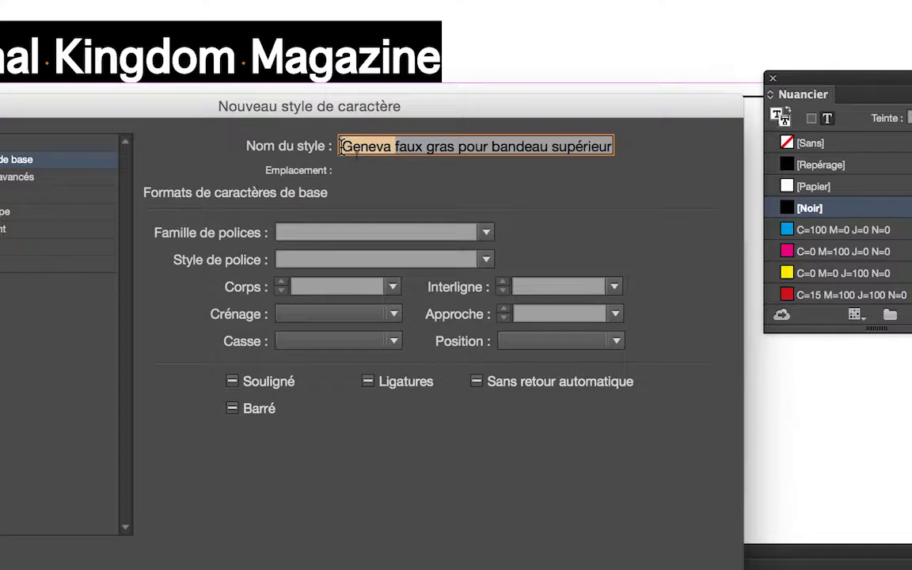
key(BackSpace)
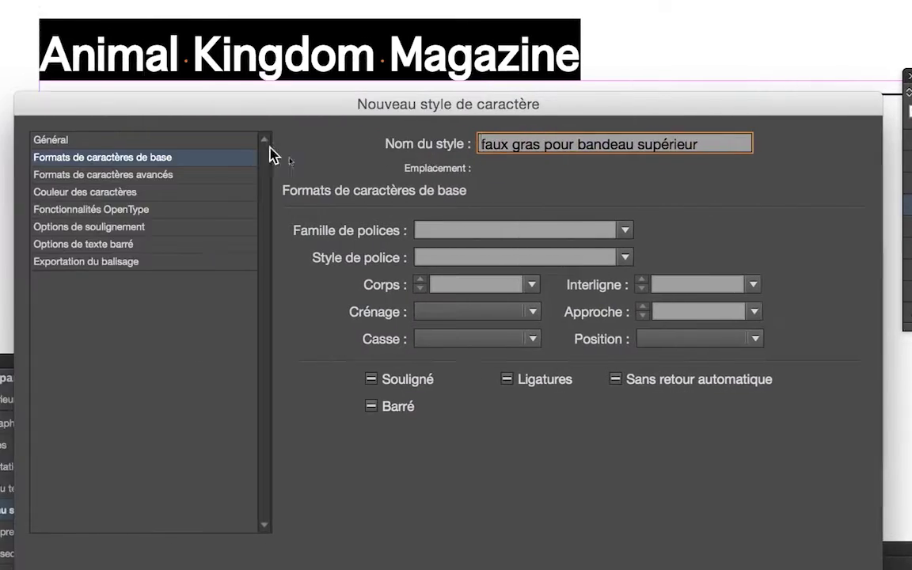
click(145, 140)
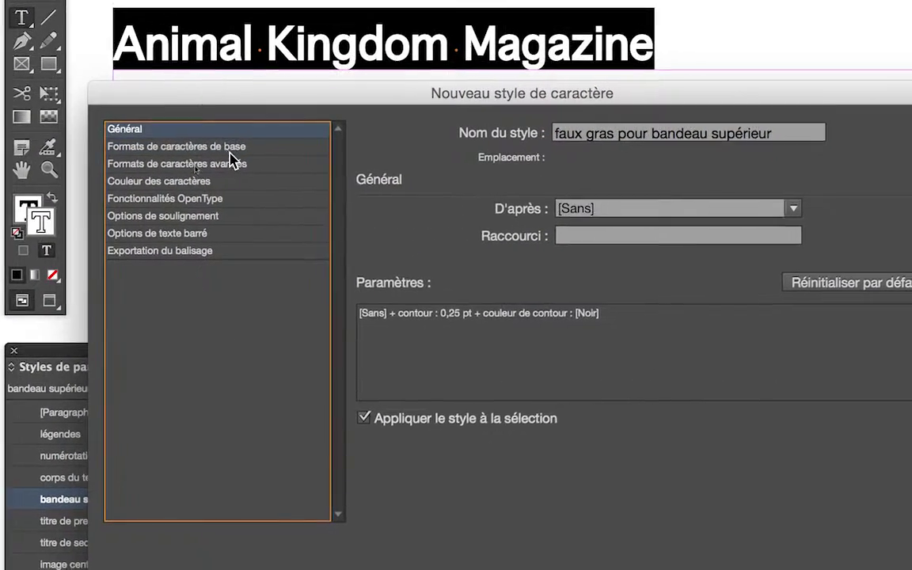
click(229, 151)
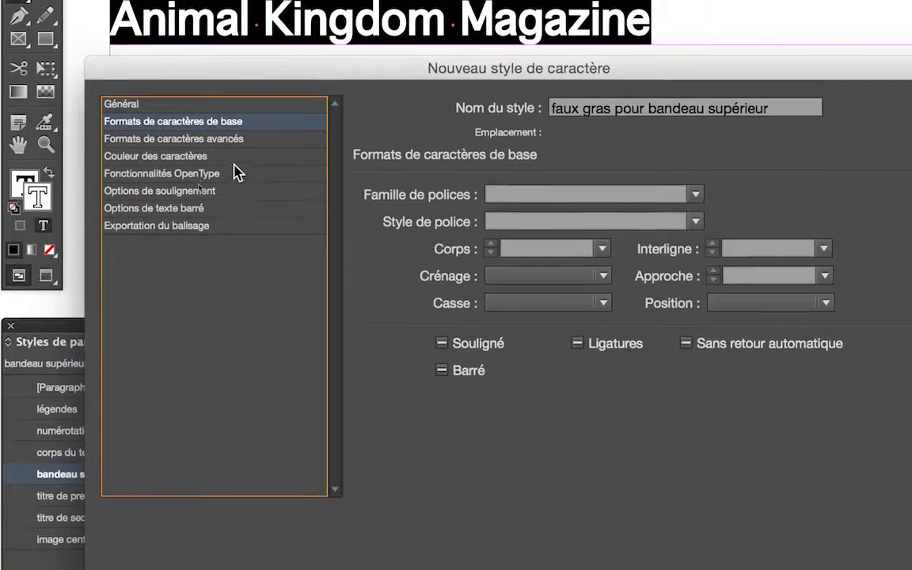
click(235, 156)
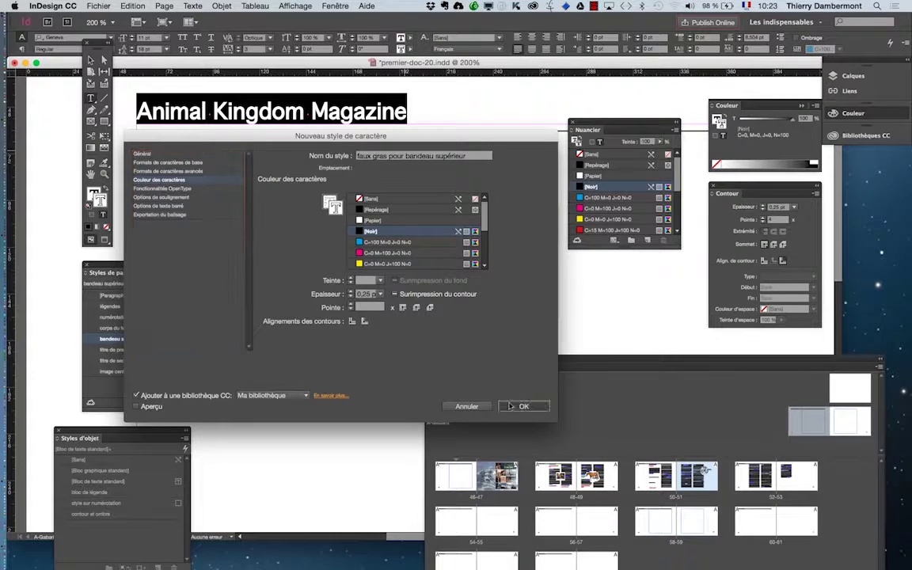
key(Return)
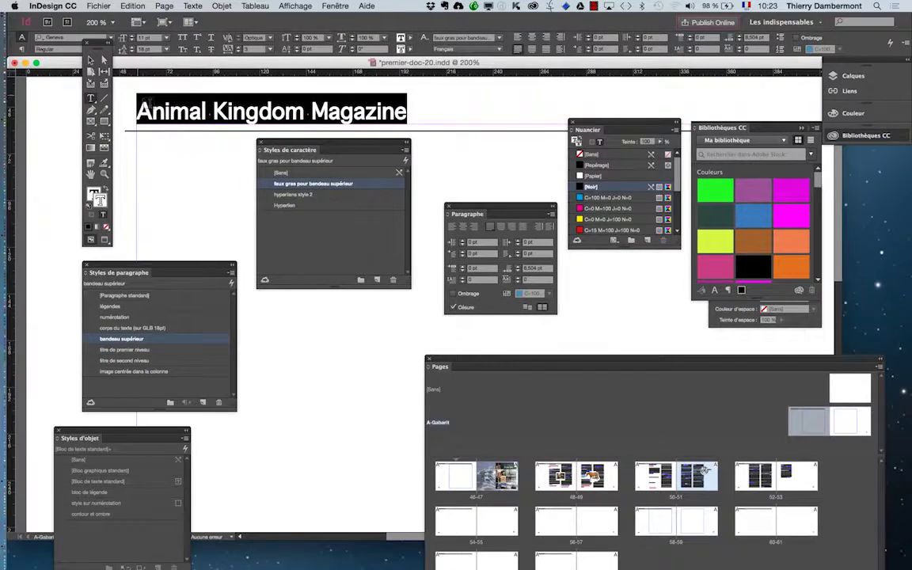
Leave text editing and save the document as a new version named premier-doc-21.indd.
click(90, 61)
click(98, 5)
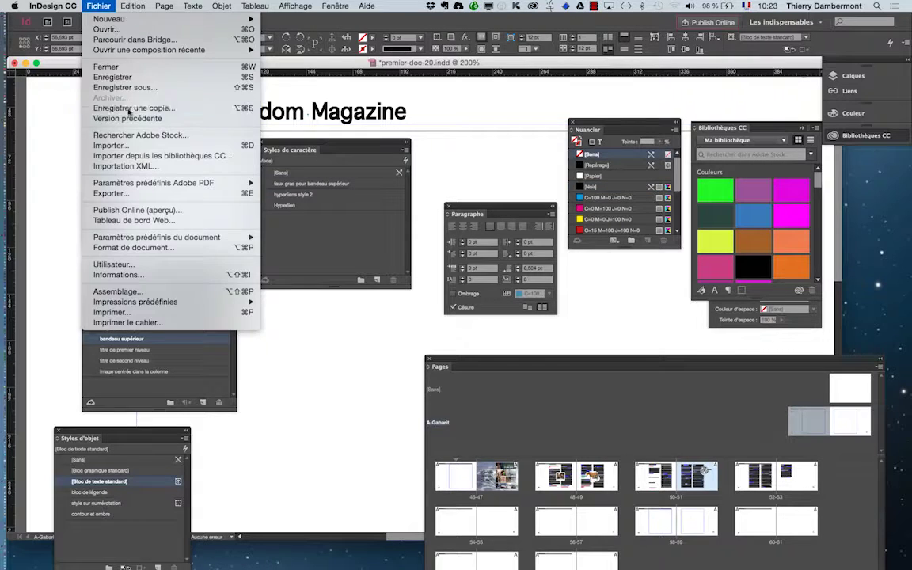
click(119, 83)
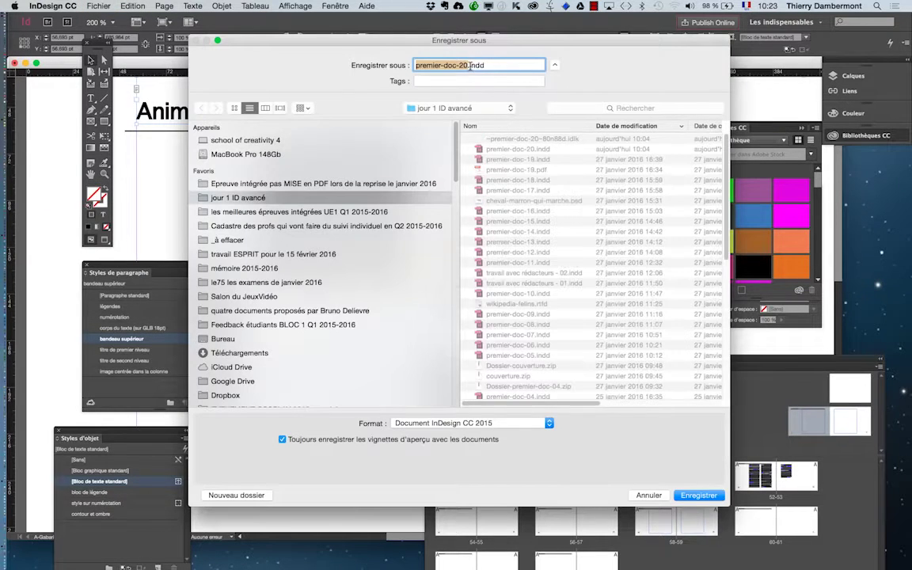
key(Return)
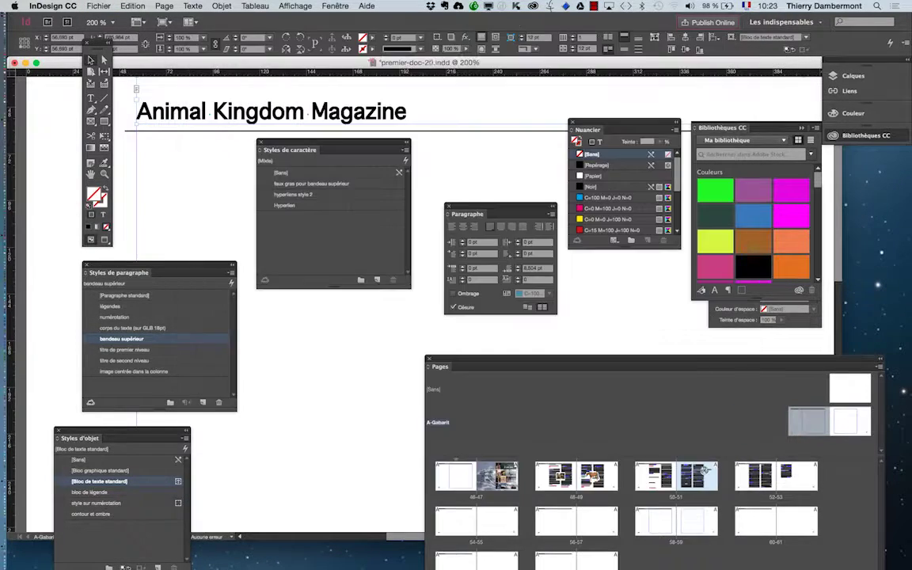
Show the whole A-Gabarit master spread at 25 % and move the tools clear of the spread and the paragraph styles.
key(super+minus)
key(super+minus)
key(super+minus)
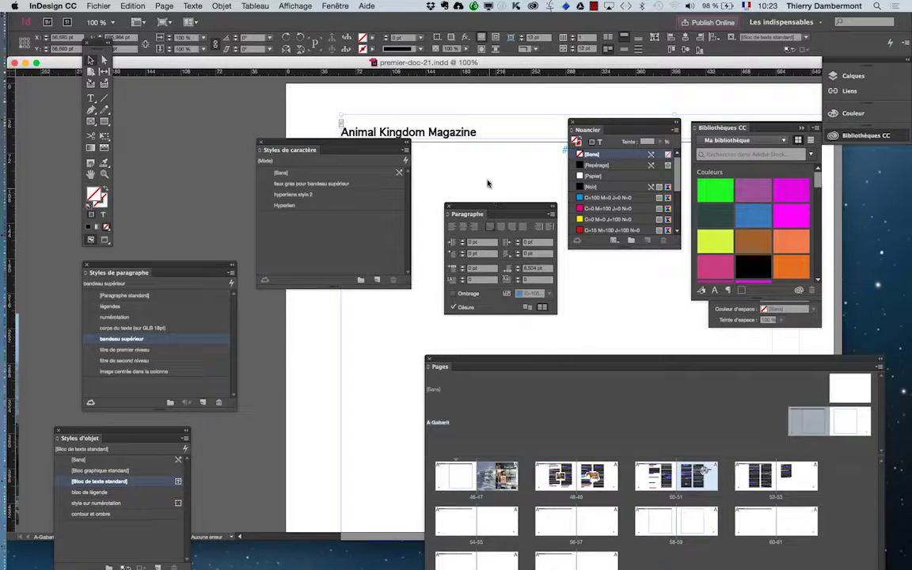
key(super+minus)
key(super+minus)
key(super+minus)
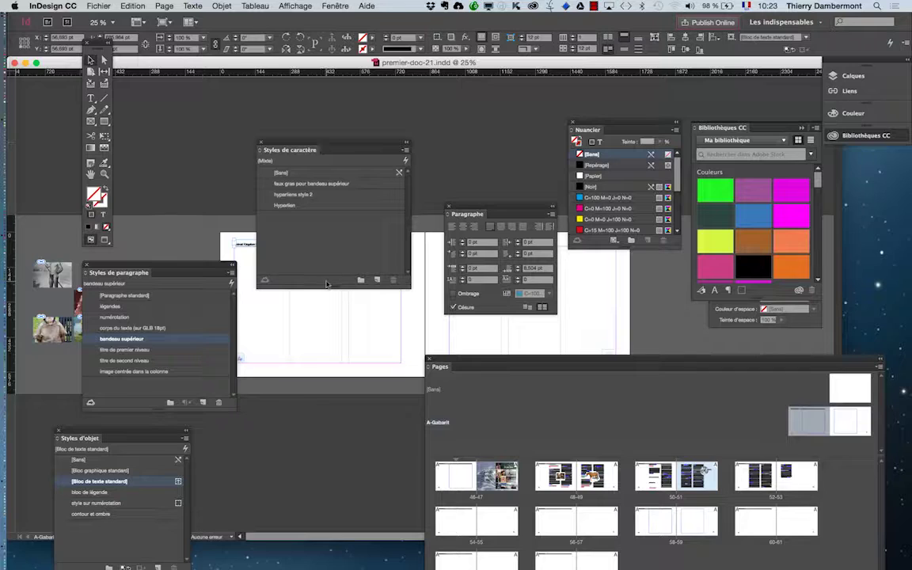
key(Tab)
key(Tab)
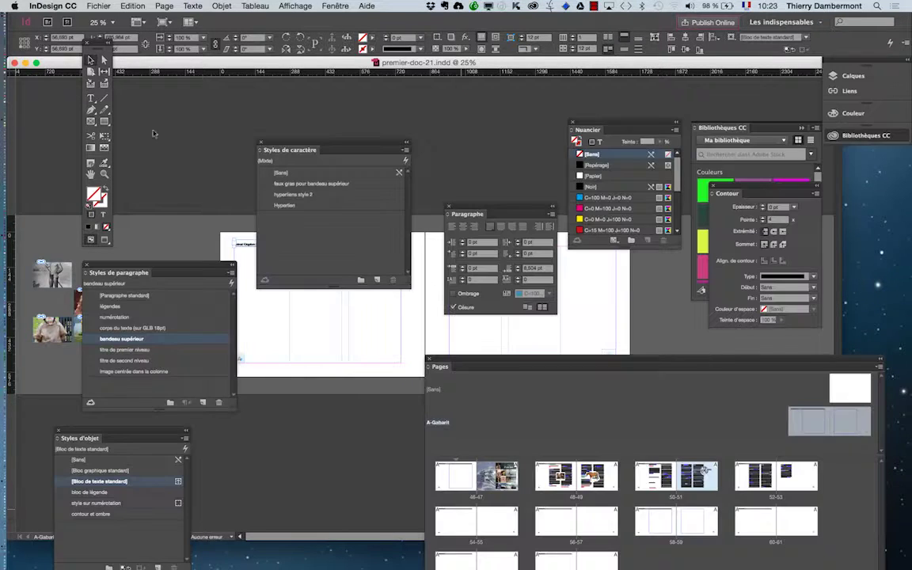
drag(96, 45, 42, 98)
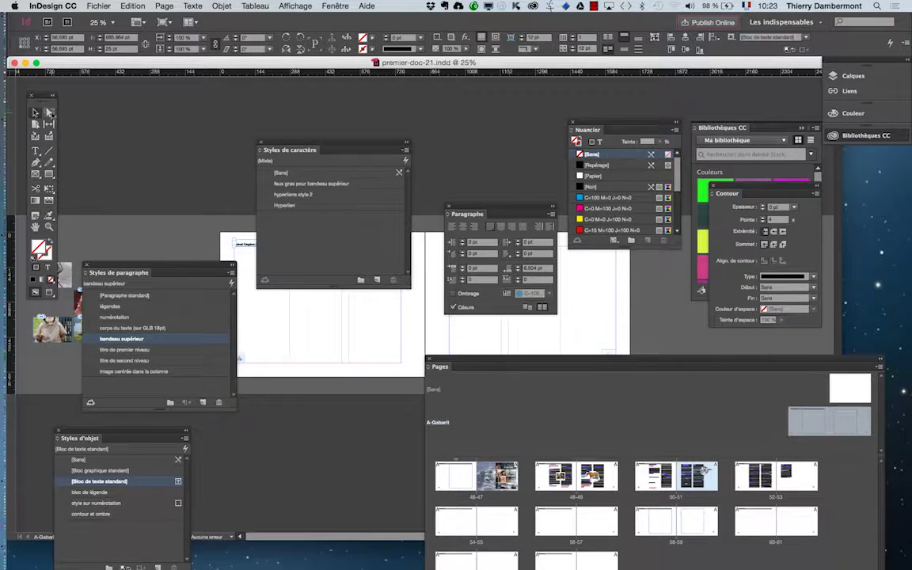
Inspect the master spread and its header by hiding and restoring all panels except the tools, at 25 % and 50 %.
key(shift+Tab)
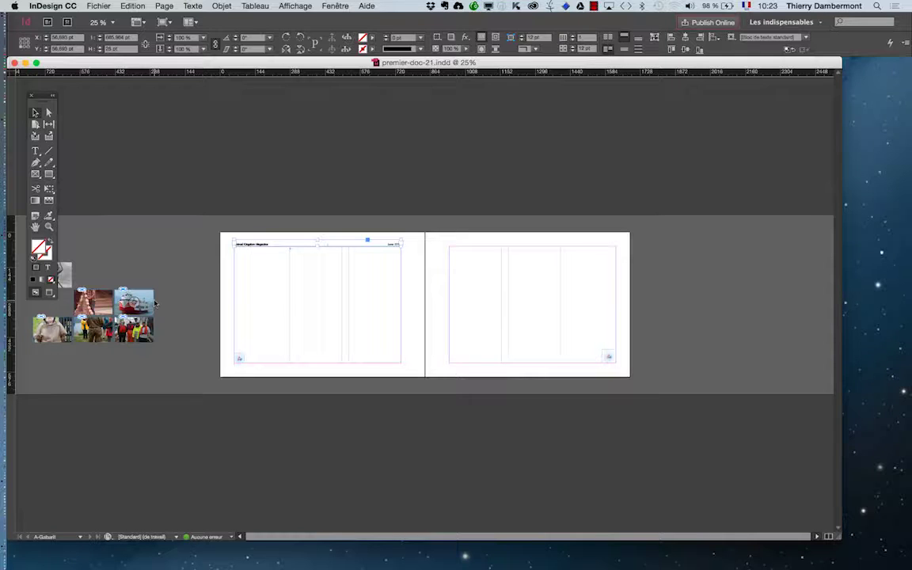
key(shift+Tab)
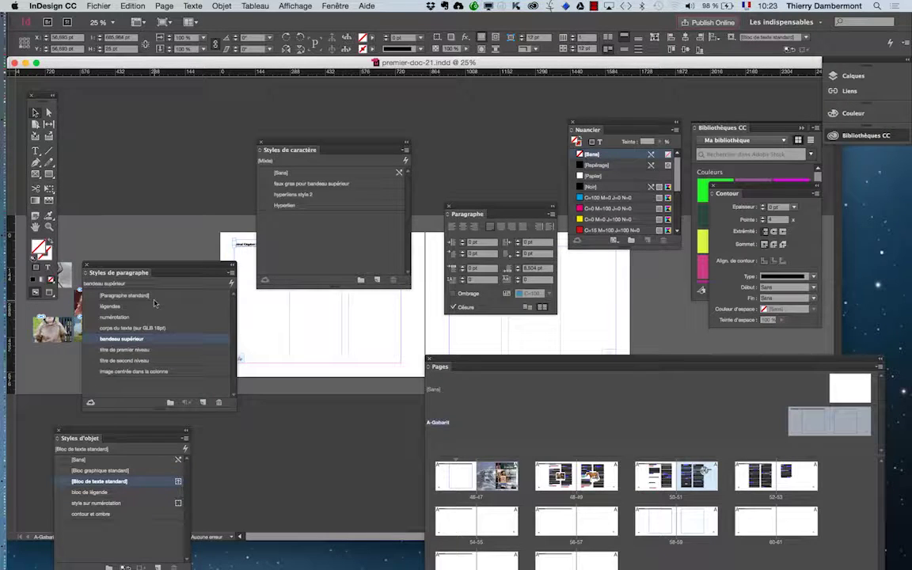
key(shift+Tab)
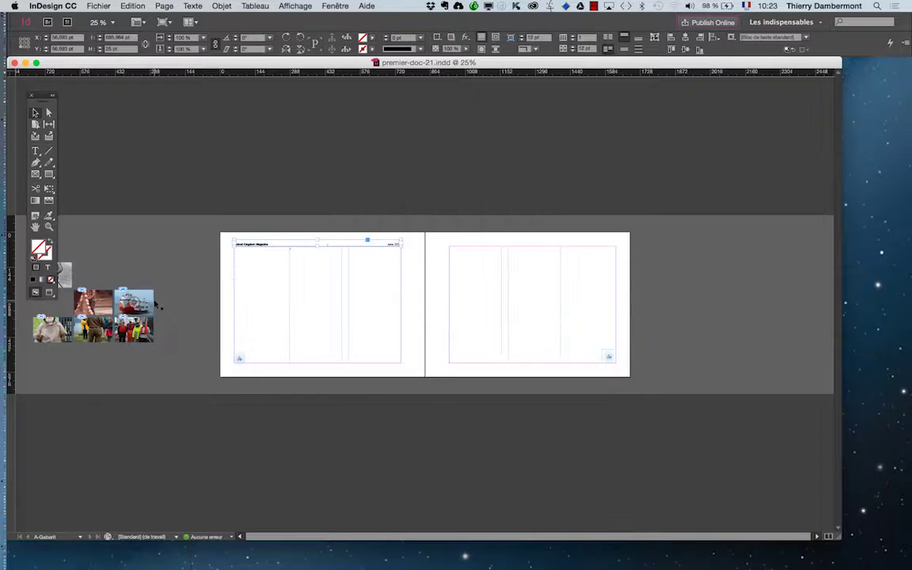
key(shift+Tab)
key(shift+Tab)
key(shift+Tab)
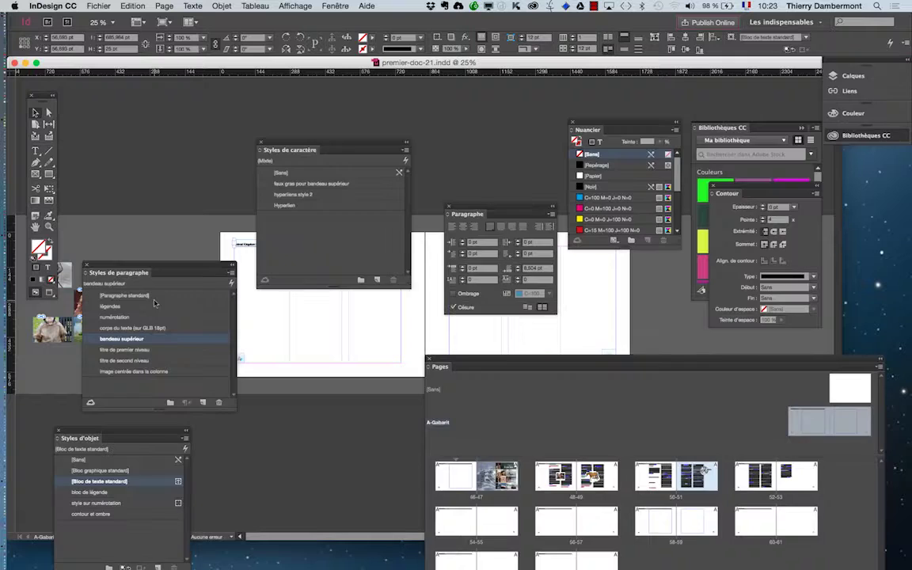
key(shift+Tab)
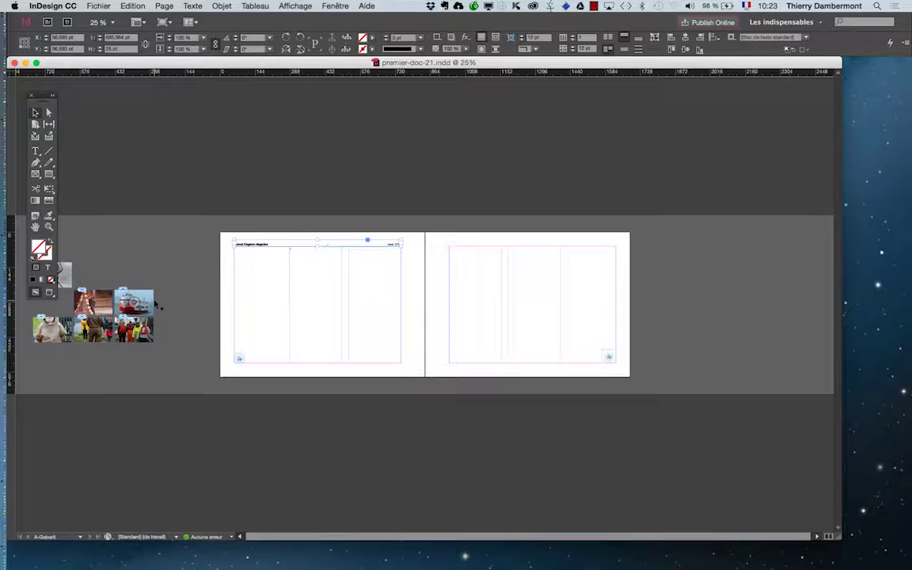
key(super+equal)
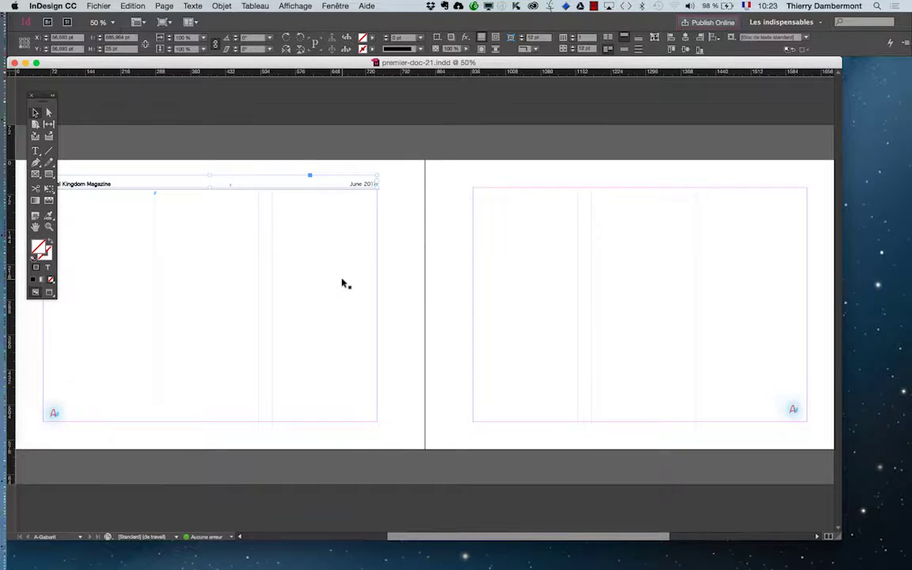
key(shift+Tab)
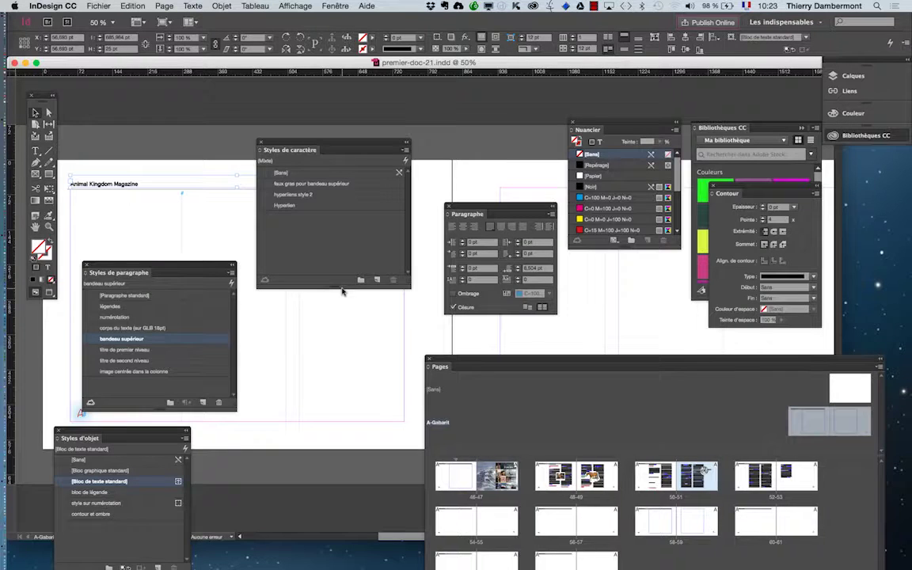
Hide all panels except the tools, widen the document window, and check the header in preview mode at 100 % before restoring normal view at 50 %.
key(shift+Tab)
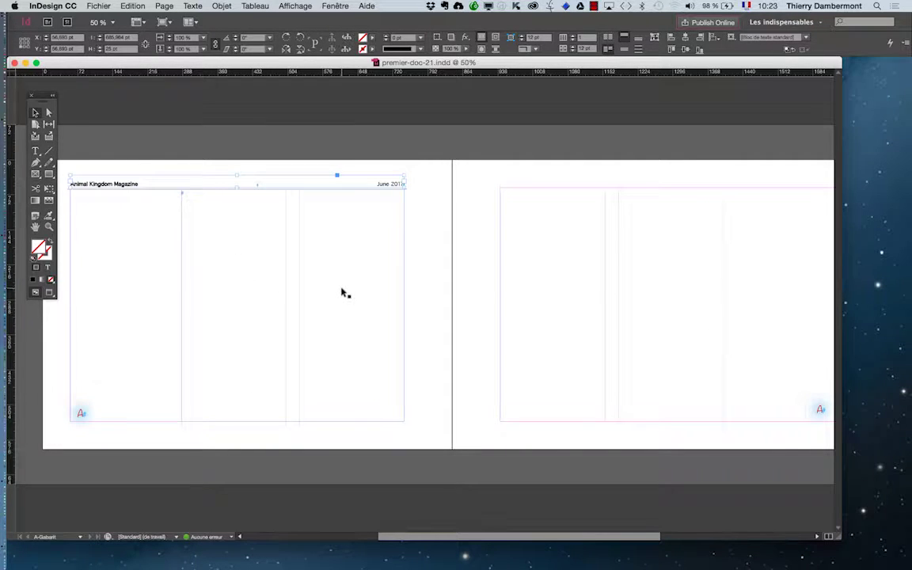
drag(841, 536, 893, 539)
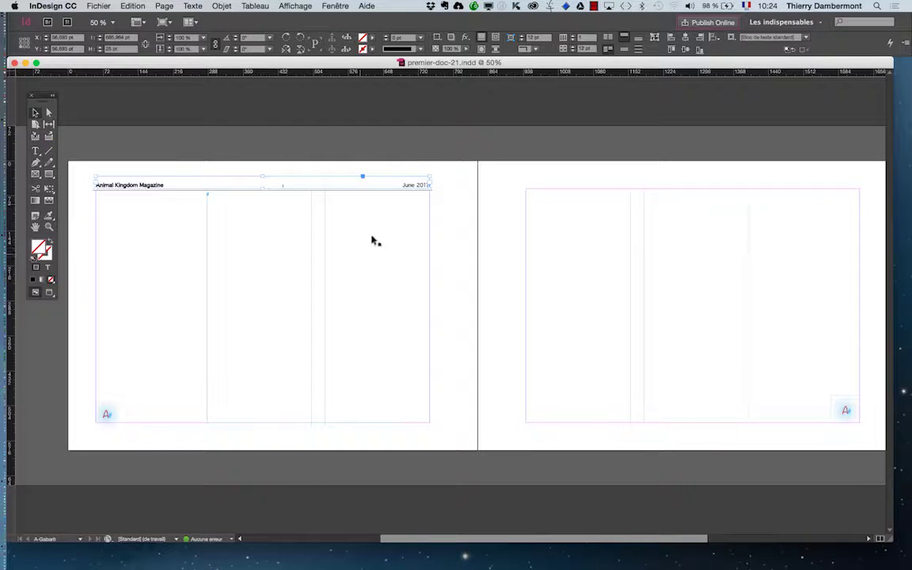
click(48, 293)
click(163, 215)
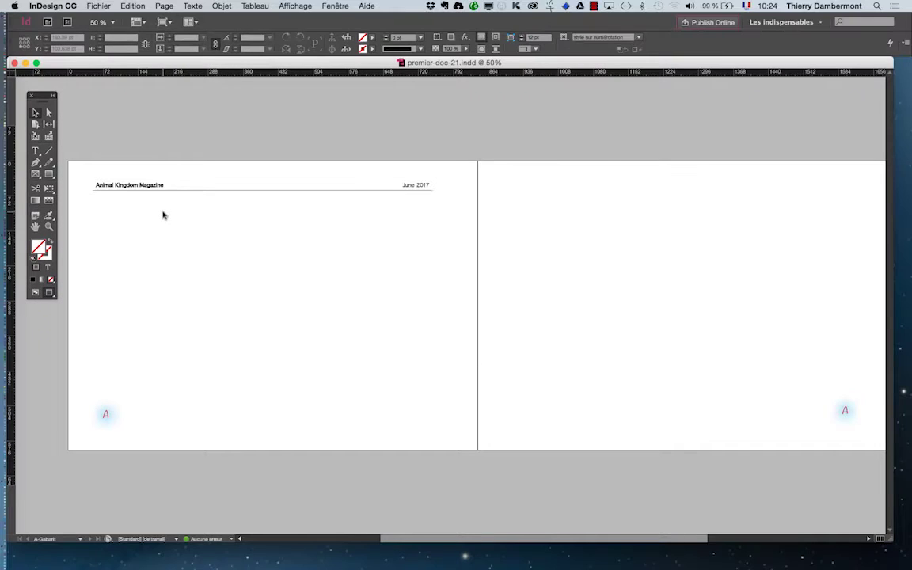
key(super+equal)
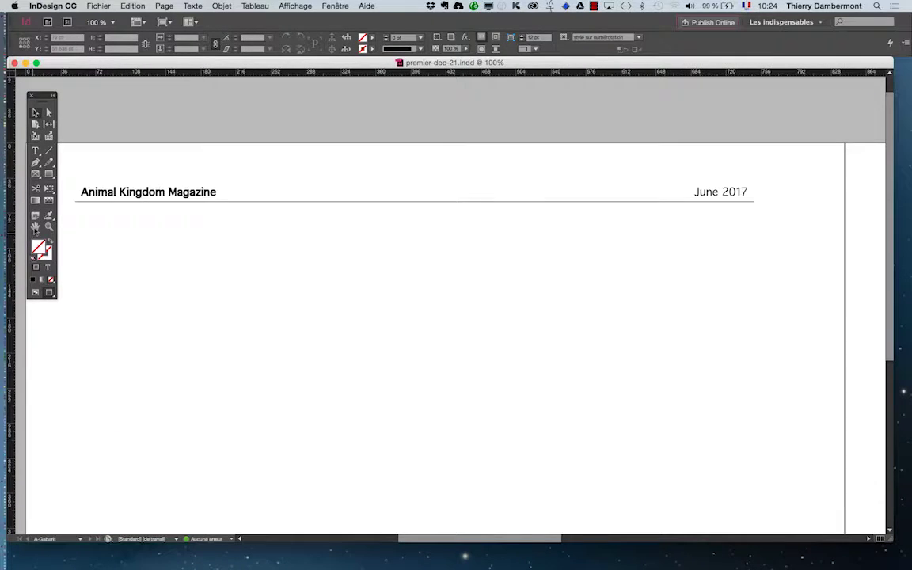
drag(209, 271, 285, 281)
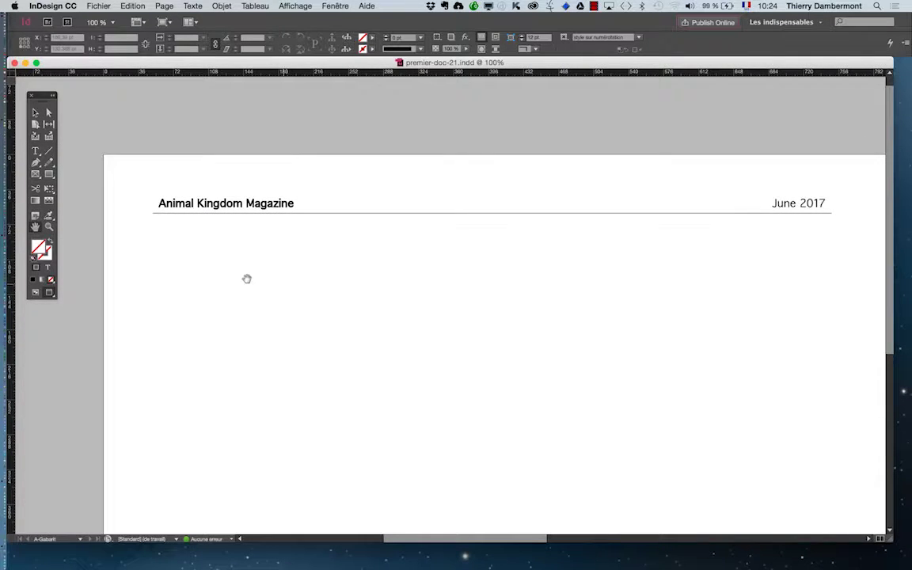
drag(256, 246, 209, 294)
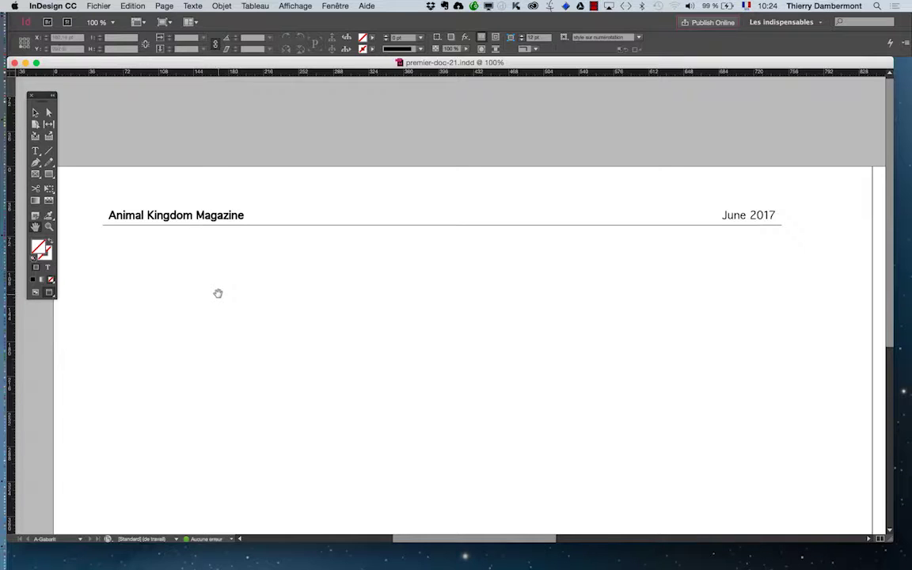
click(35, 292)
key(super+minus)
key(super+minus)
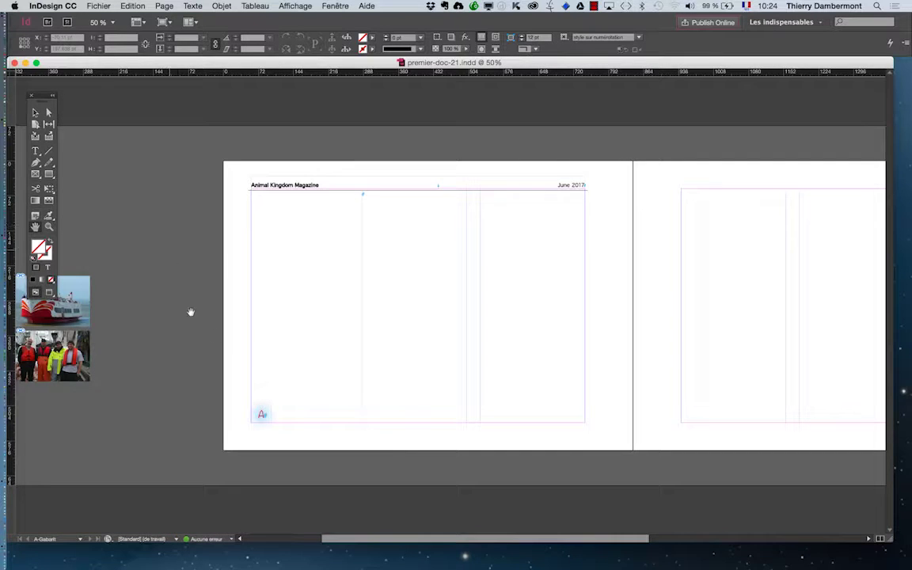
Duplicate the left master page's header frame onto the right master page, at the same height and aligned with its margins.
drag(259, 354, 122, 281)
click(36, 113)
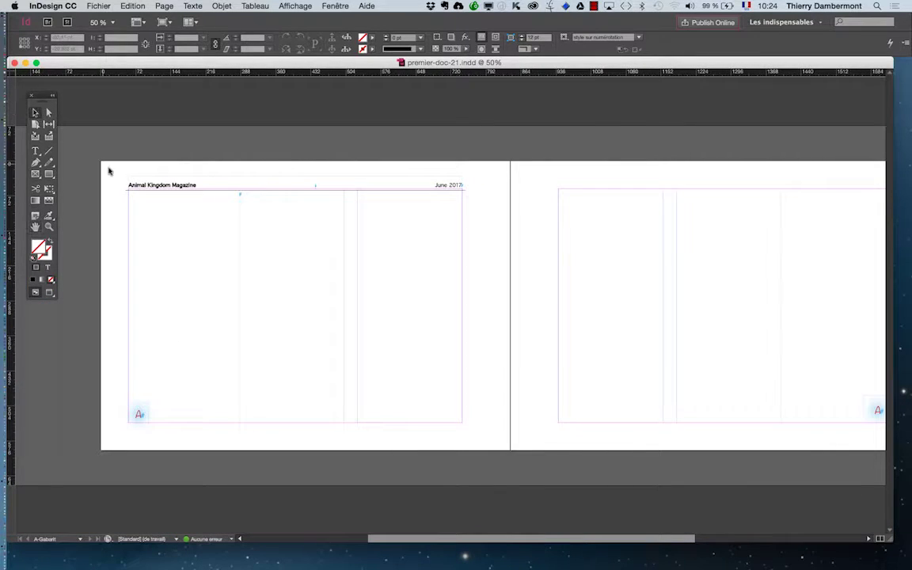
click(137, 185)
drag(146, 185, 567, 195)
scroll(618, 540, right, 5)
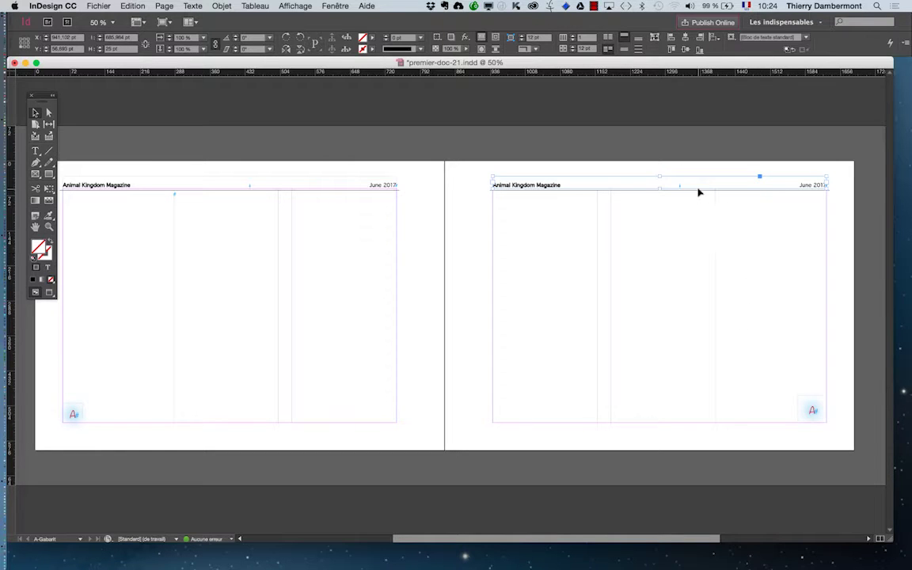
Switch to the Type tool for editing the header text on the master spread.
click(35, 150)
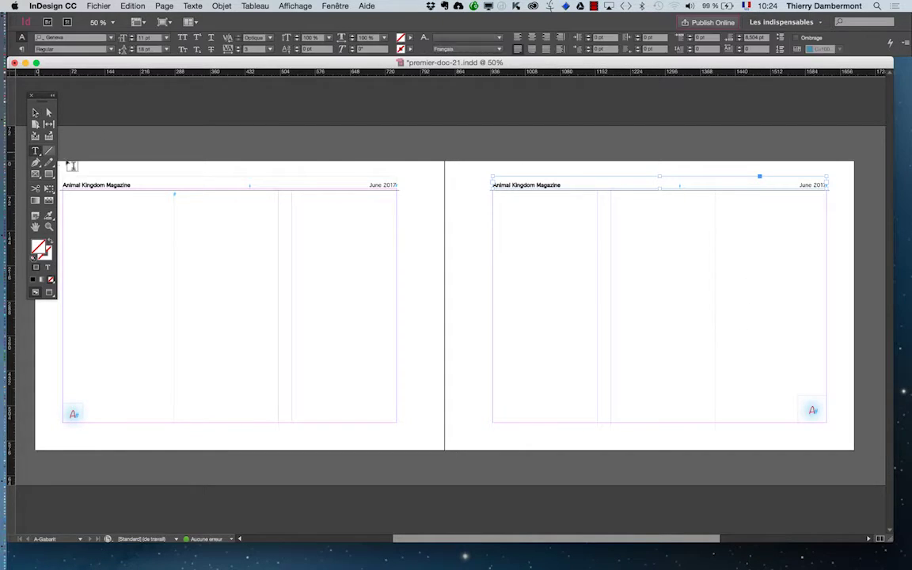